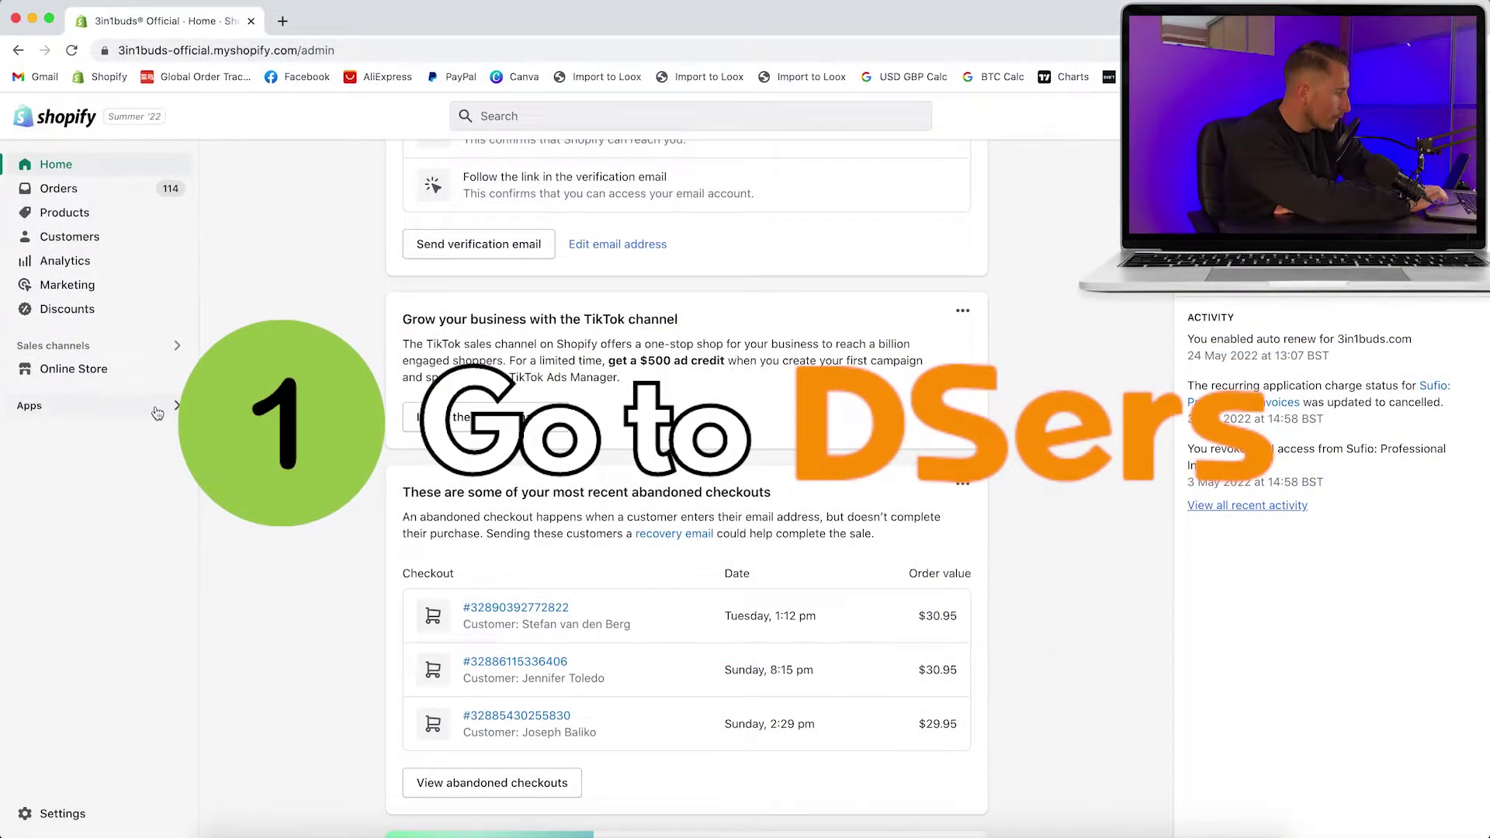
Step: Launch the DSers-AliExpress Dropshipping app from Shopify's installed apps list
{"action": "left_click", "coordinate": [158, 412]}
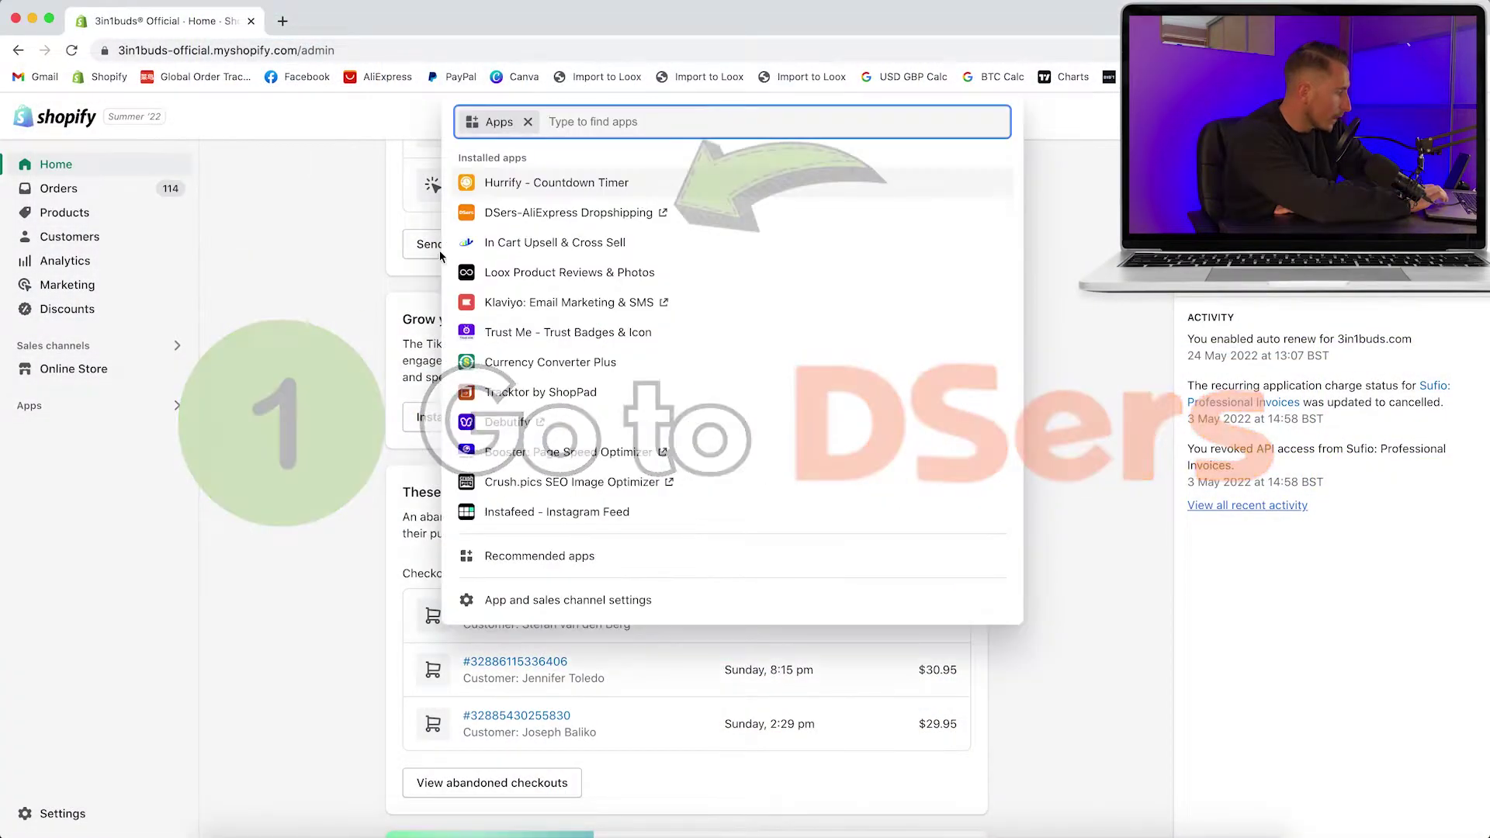
{"action": "left_click", "coordinate": [559, 211]}
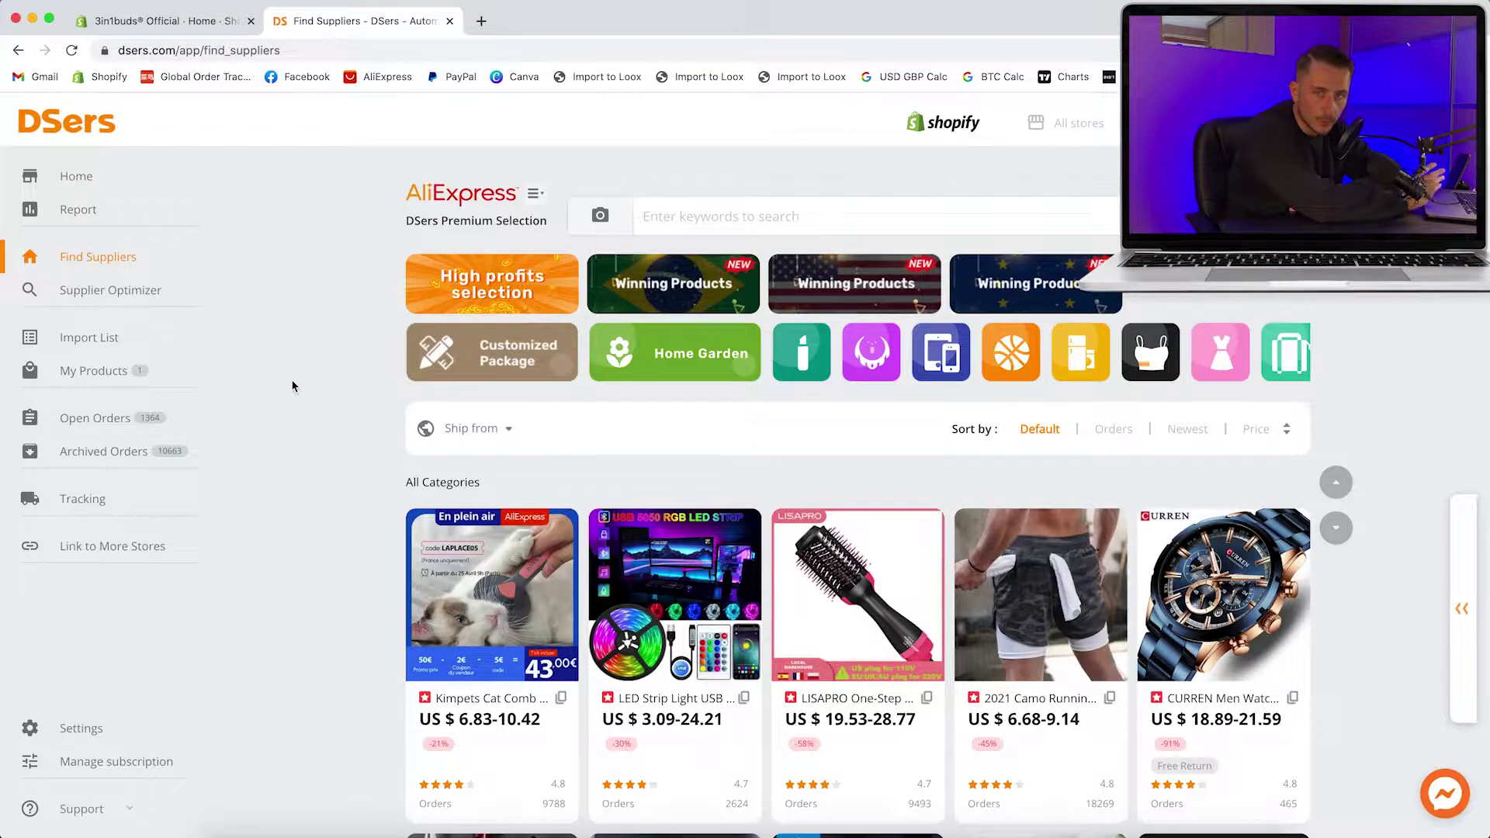
Step: Open Supplier Mapping for the 3in1buds Wireless Earphones in My Products
{"action": "left_click", "coordinate": [97, 374]}
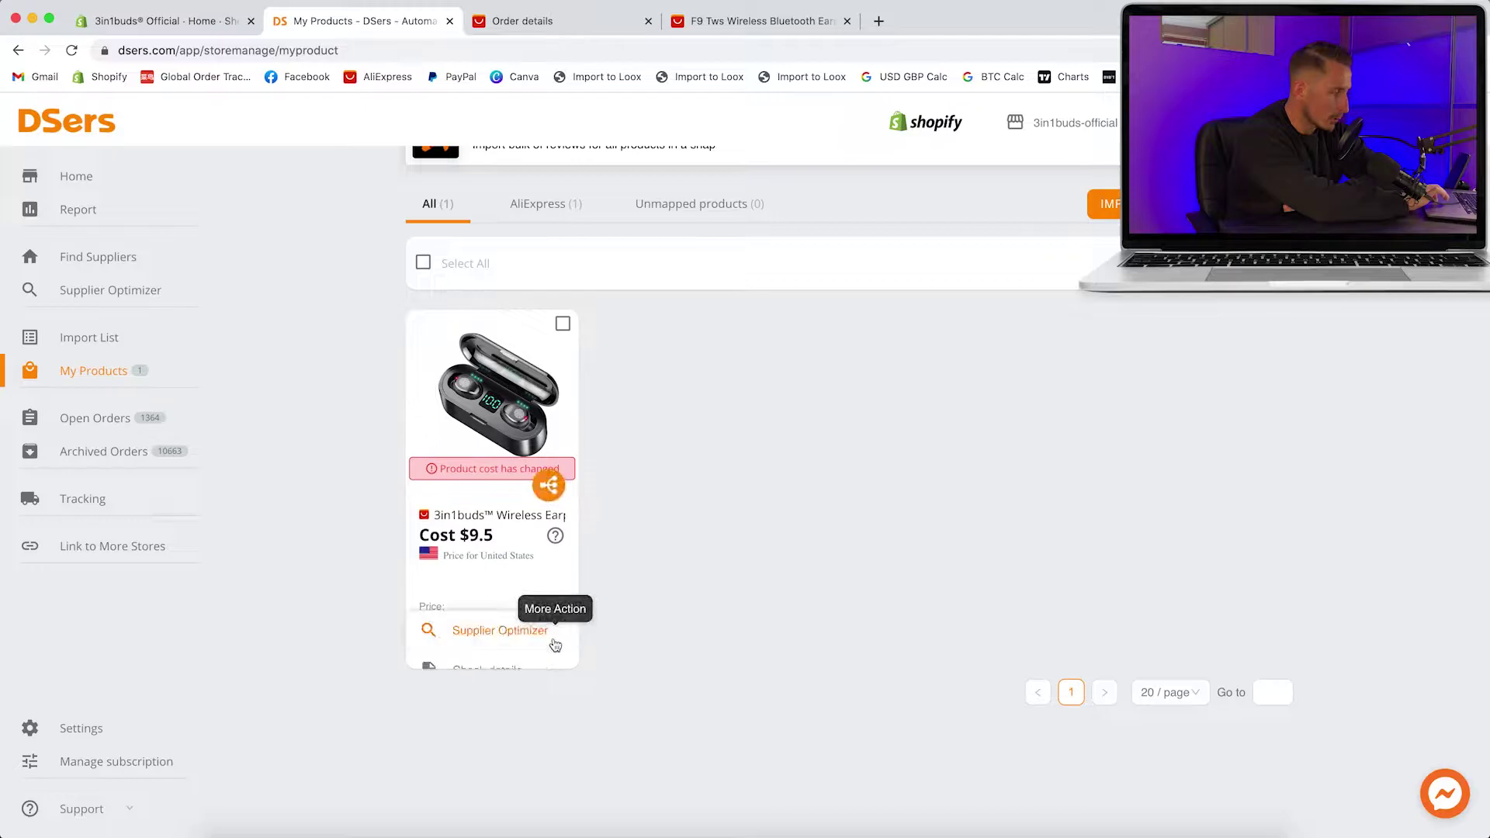
{"action": "mouse_move", "coordinate": [555, 644]}
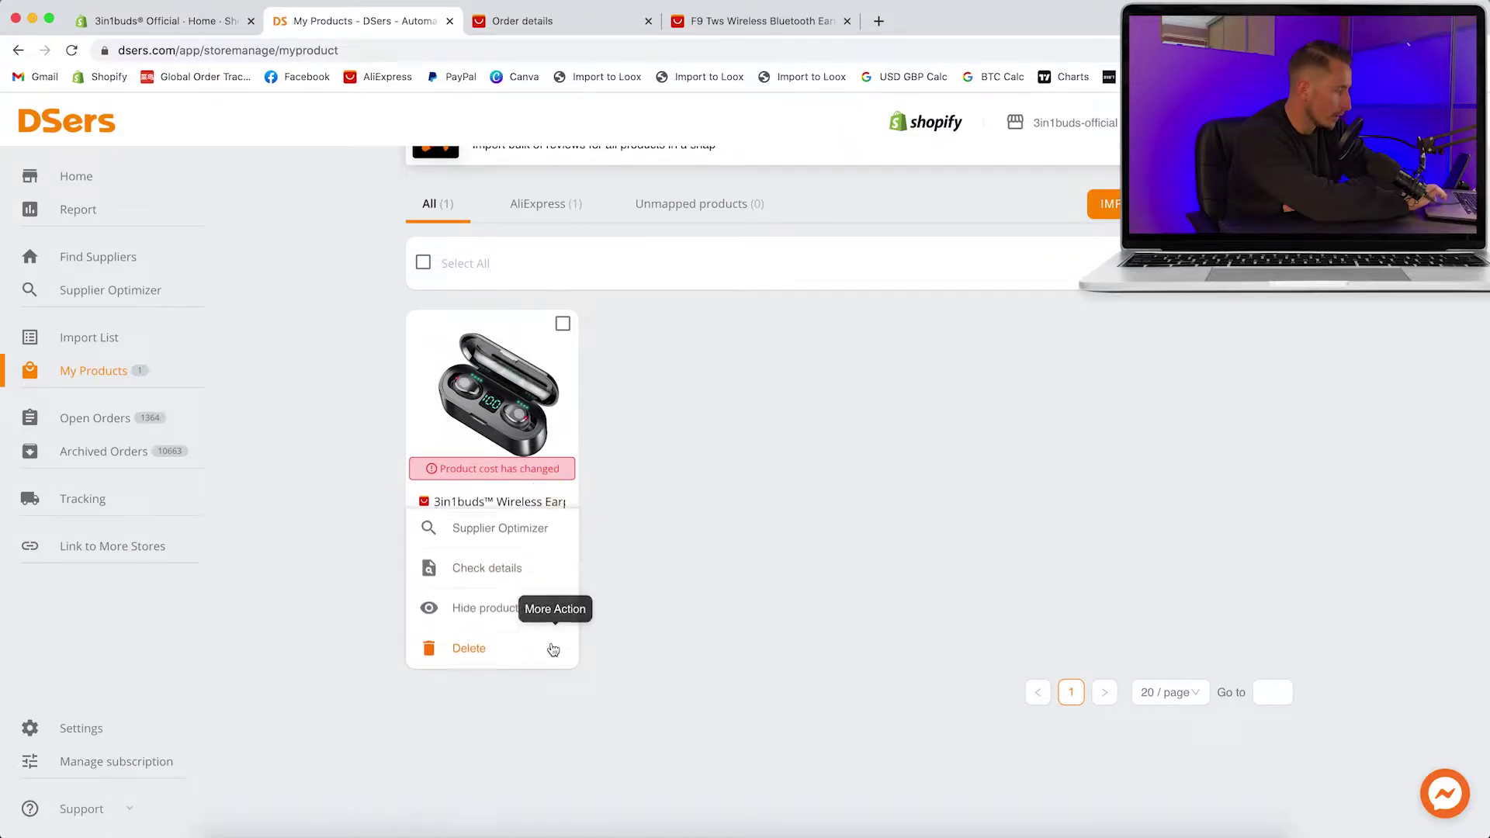
{"action": "left_click", "coordinate": [468, 645]}
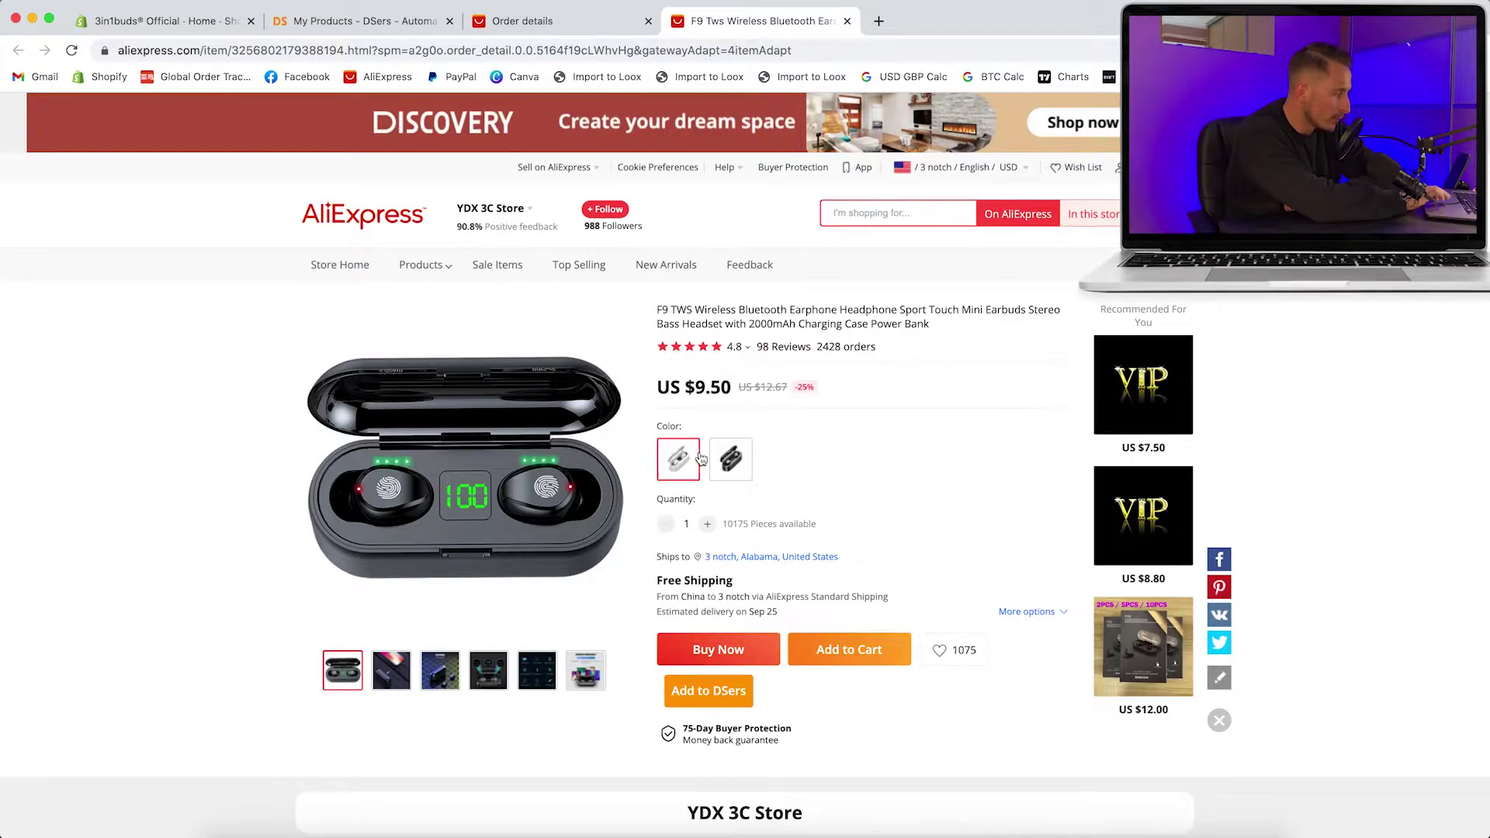
Step: Copy the F9 TWS AliExpress listing link and paste it as the alternate product
{"action": "left_click", "coordinate": [730, 459]}
{"action": "left_click", "coordinate": [696, 455]}
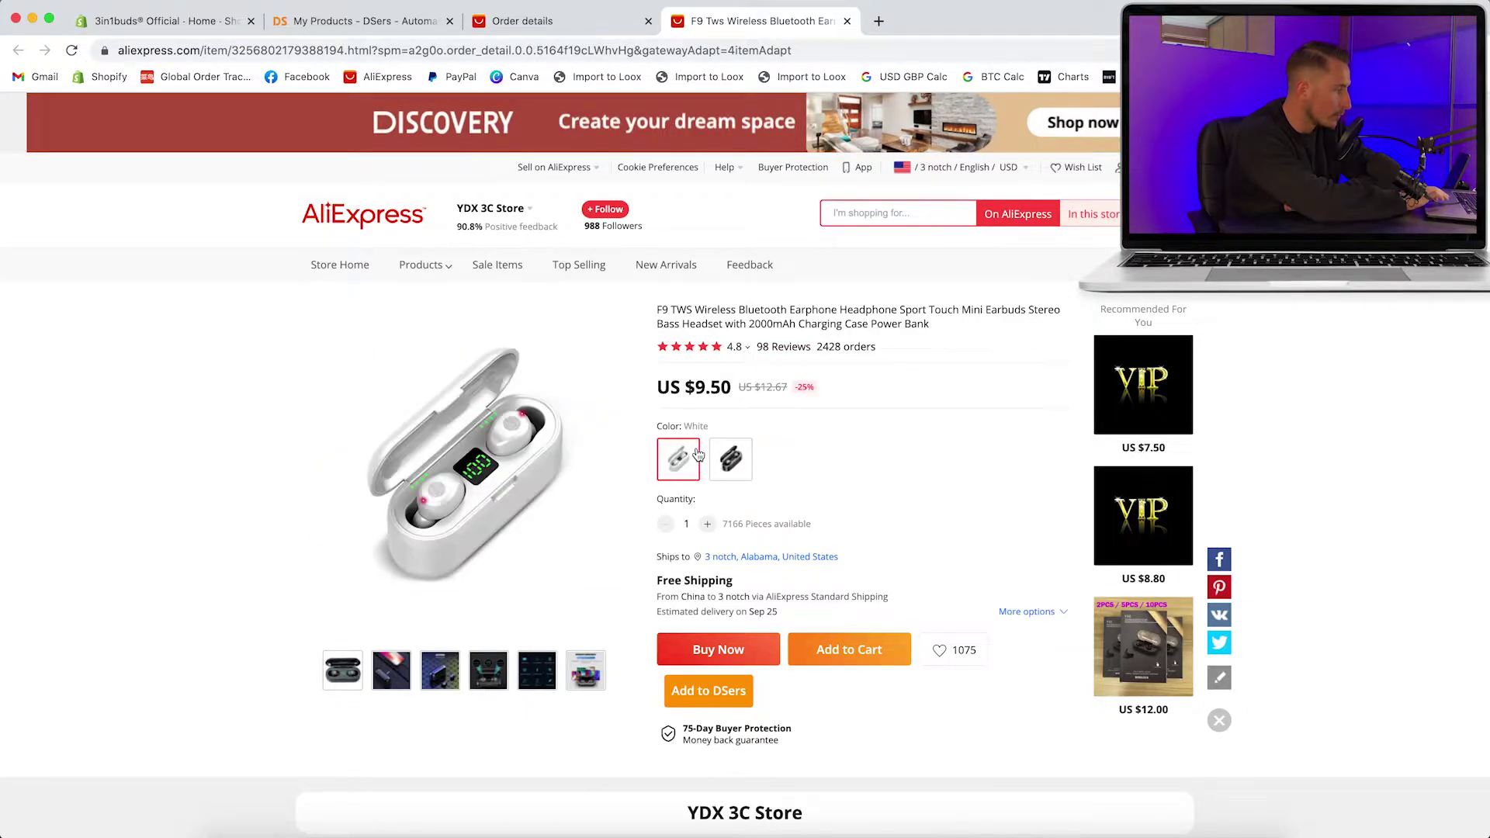
{"action": "left_click", "coordinate": [512, 60]}
{"action": "key", "text": "super+c"}
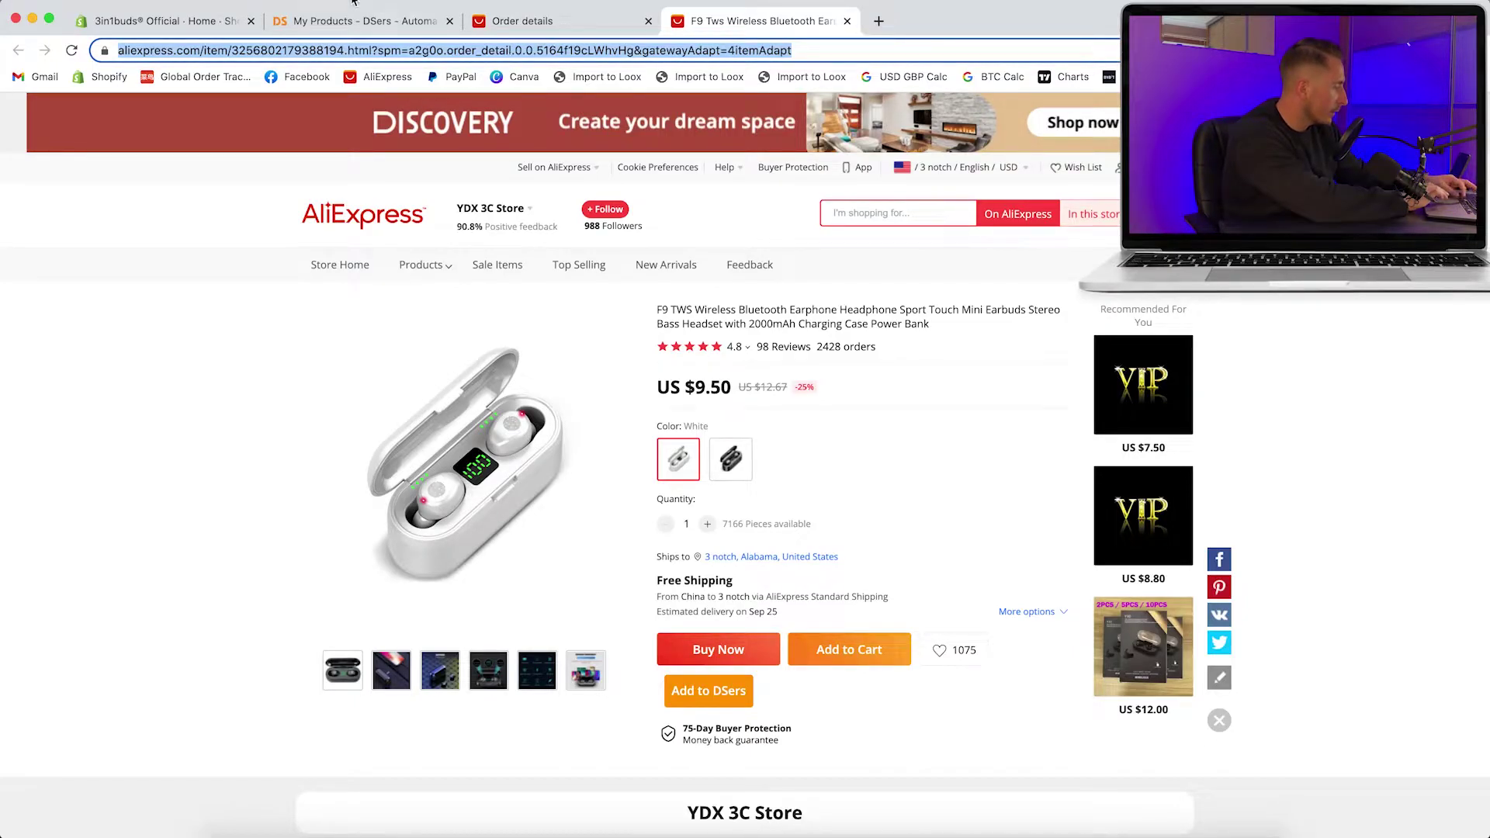
{"action": "left_click", "coordinate": [357, 21]}
{"action": "key", "text": "super+v"}
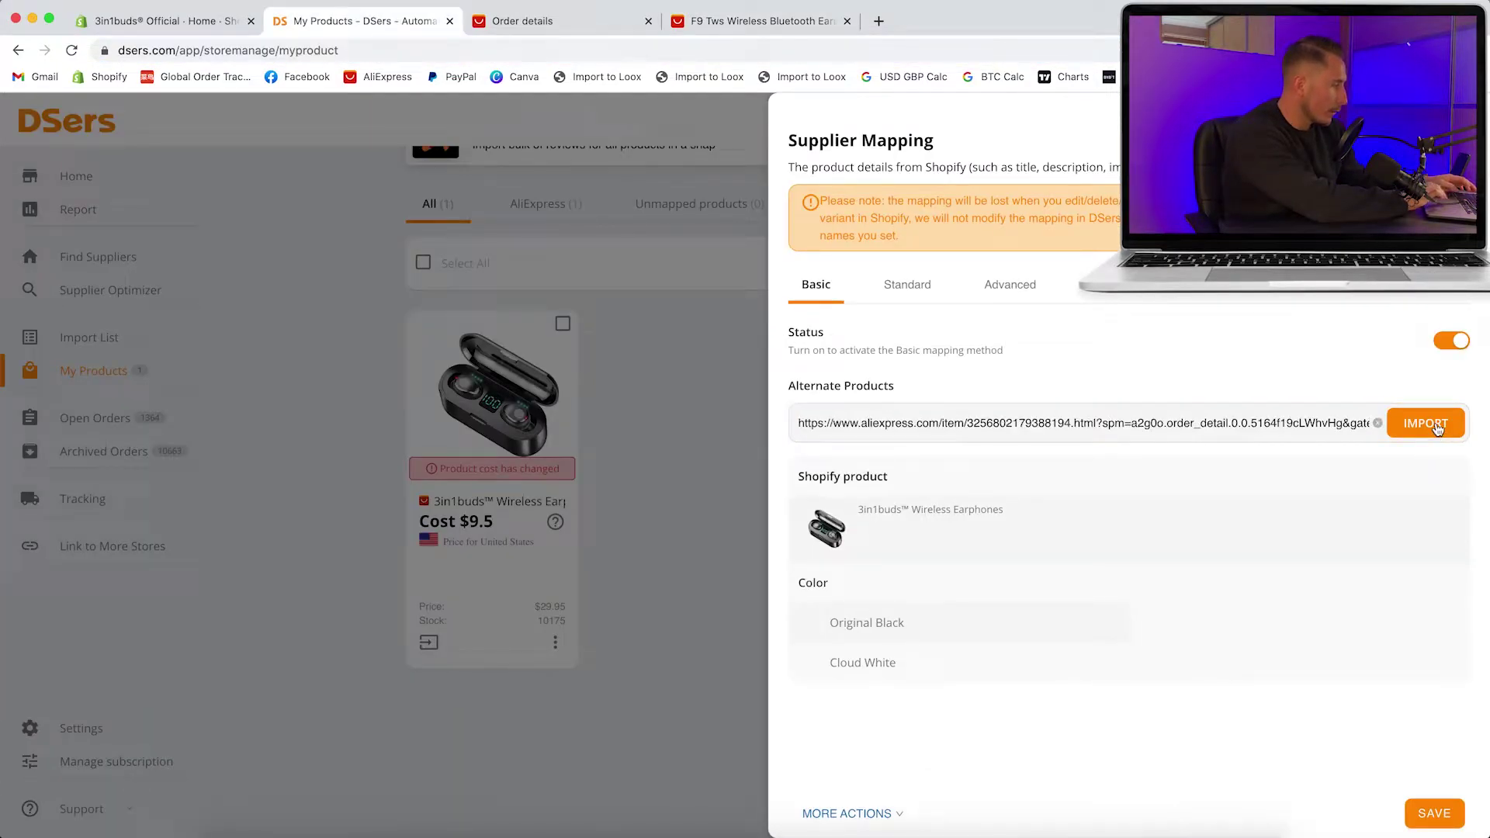
Step: Import the F9 TWS listing as the default supplier, matching variants by Color
{"action": "left_click", "coordinate": [1437, 429]}
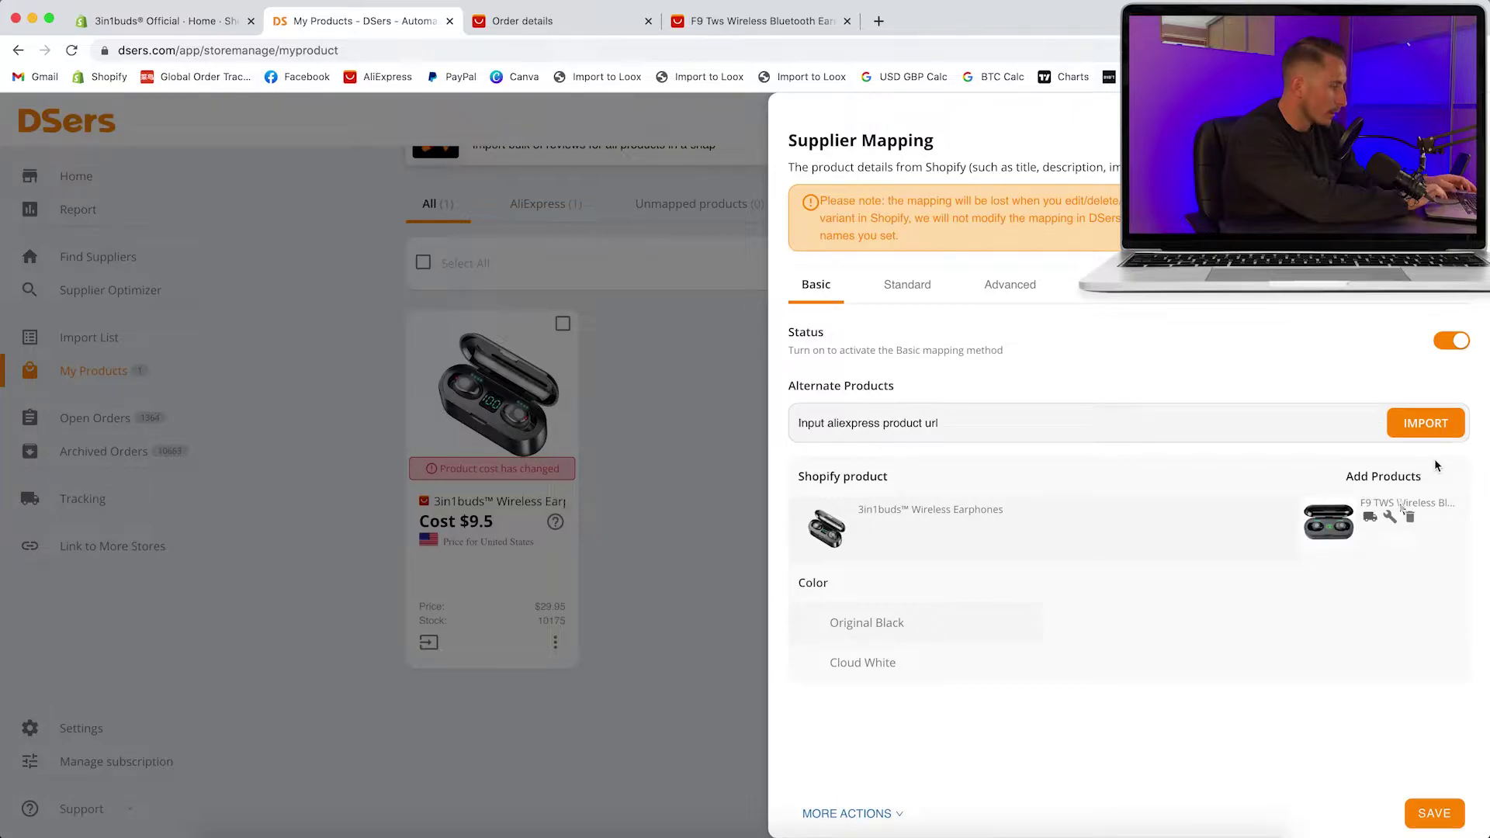
{"action": "left_click", "coordinate": [1389, 514]}
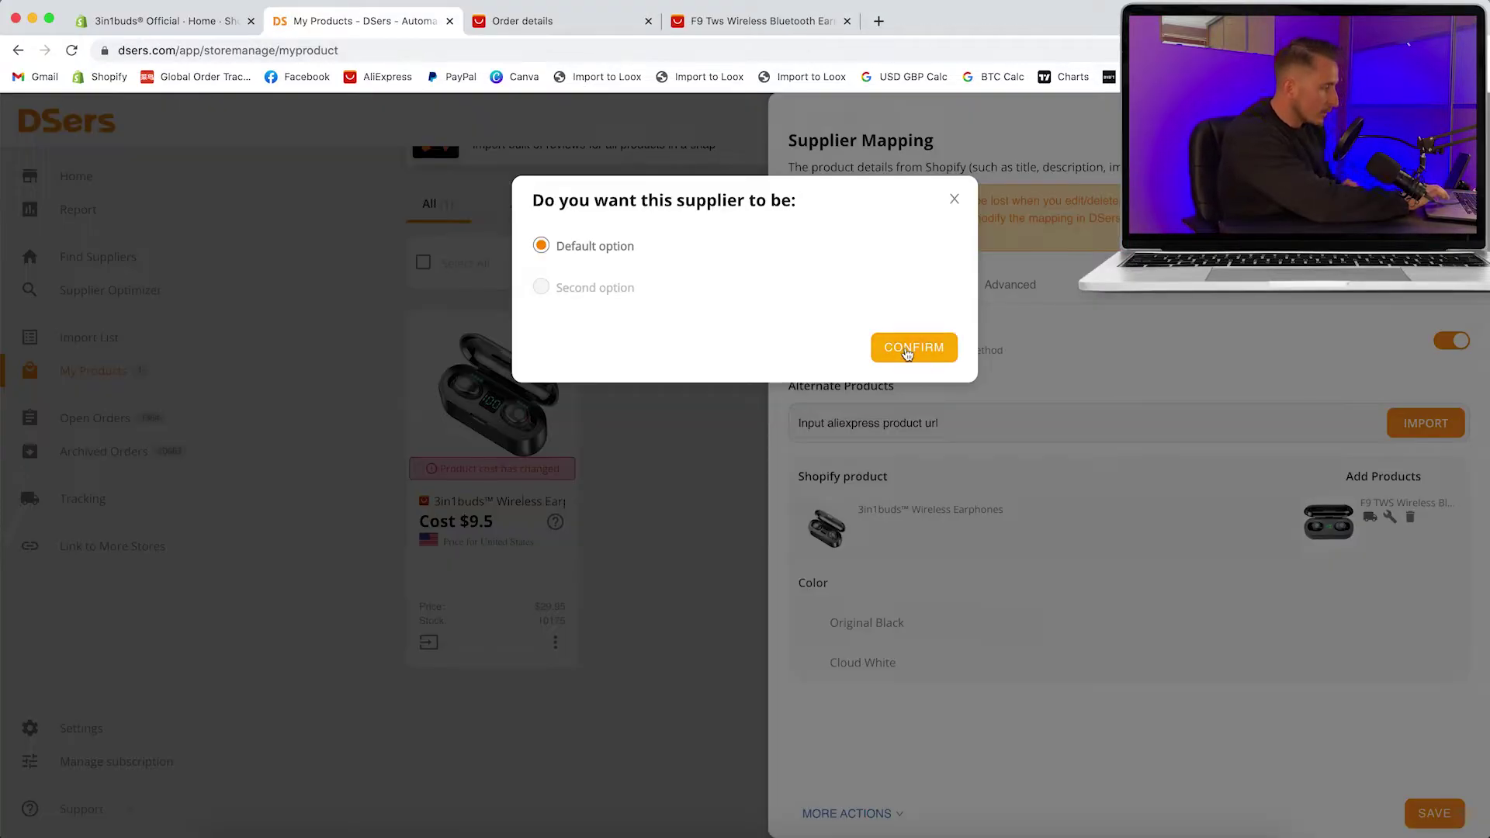
{"action": "left_click", "coordinate": [906, 346]}
{"action": "left_click", "coordinate": [1151, 584]}
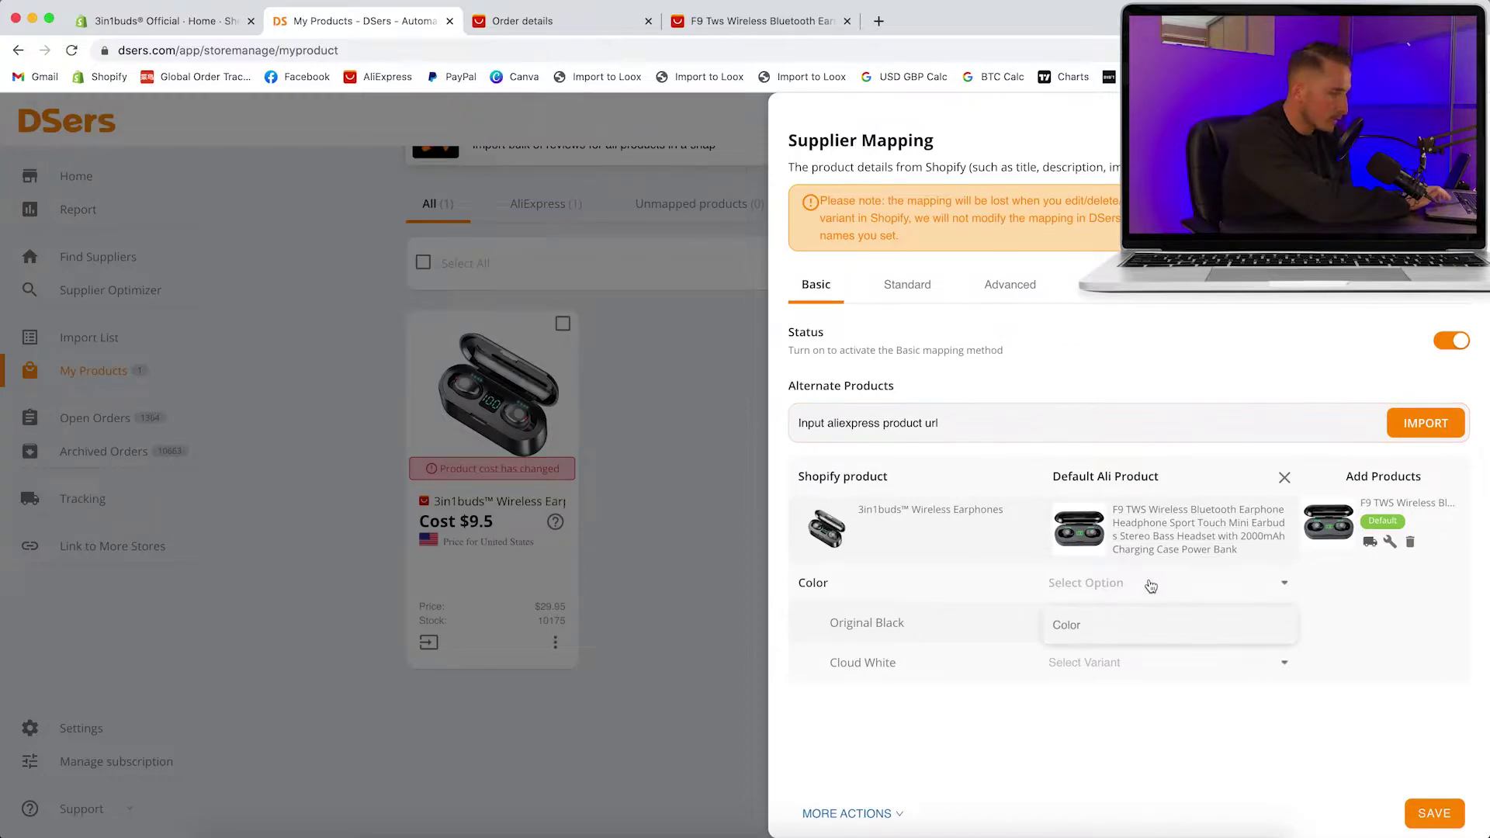
{"action": "left_click", "coordinate": [1137, 631]}
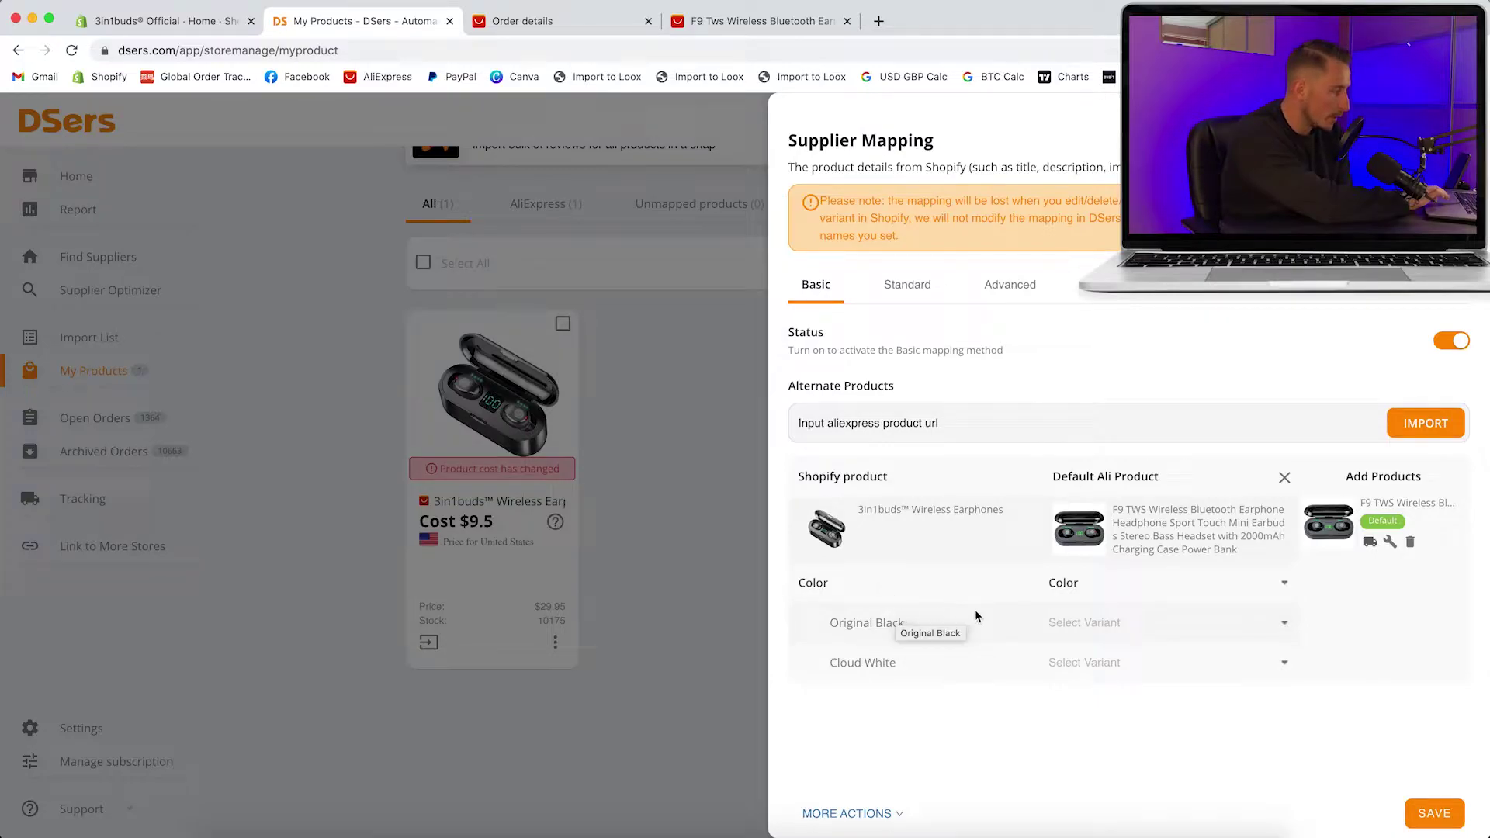
Step: Map the Original Black variant to the supplier's Black option
{"action": "left_click", "coordinate": [1095, 623]}
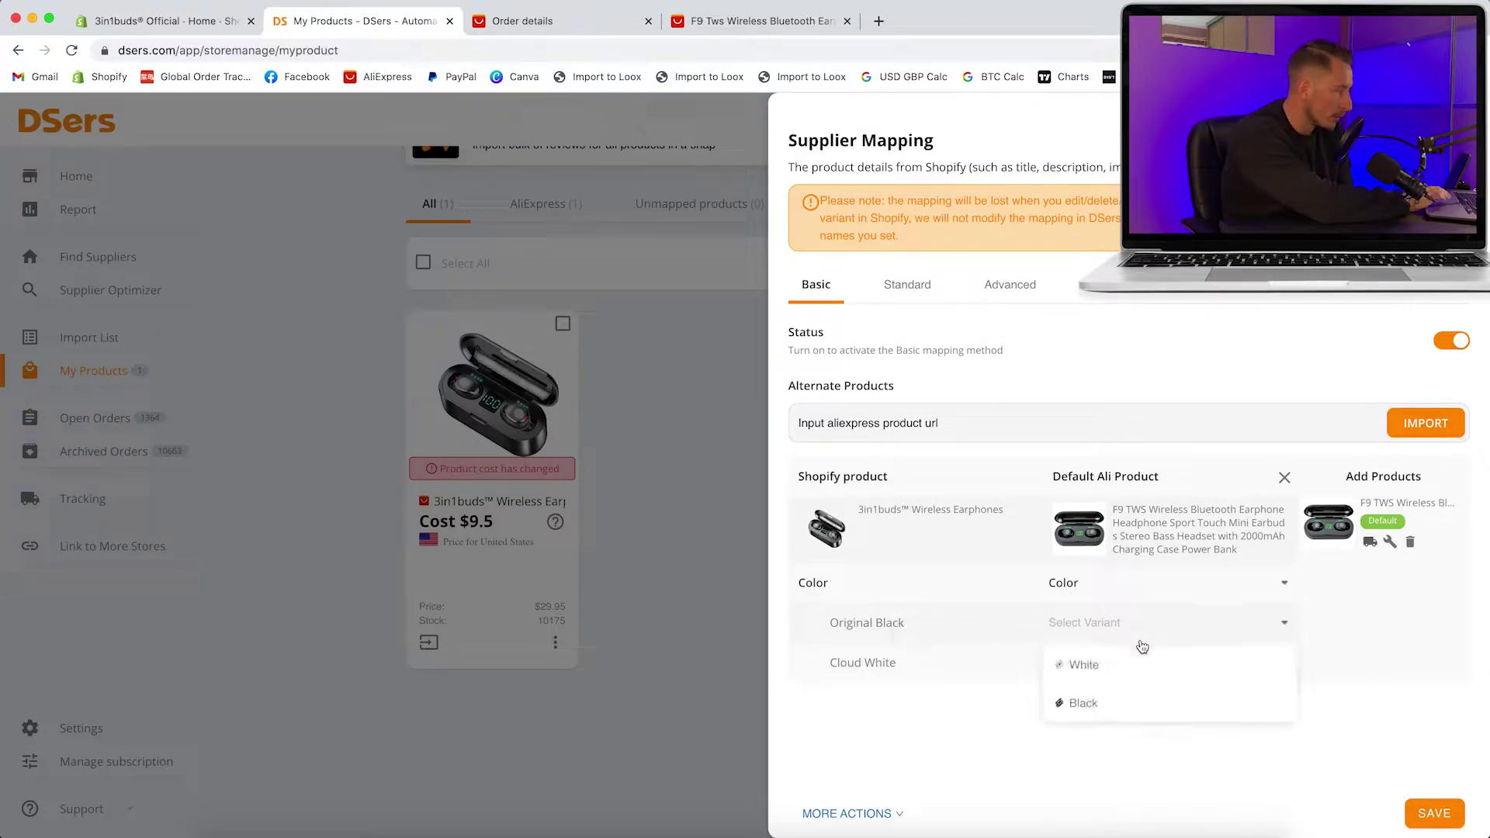
{"action": "left_click", "coordinate": [1081, 701]}
{"action": "left_click", "coordinate": [745, 21]}
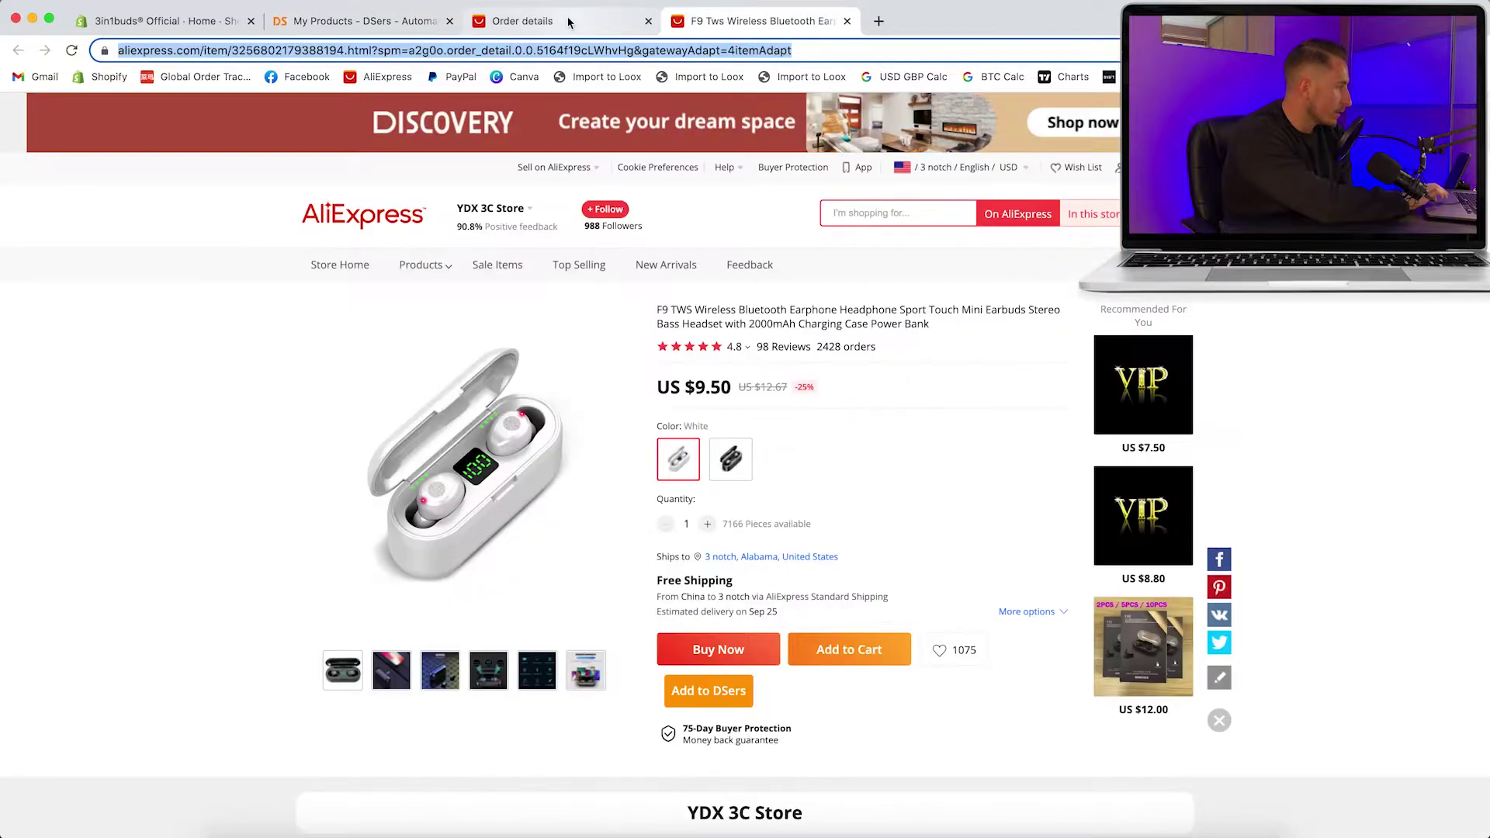
{"action": "left_click", "coordinate": [558, 21]}
{"action": "left_click", "coordinate": [648, 21]}
{"action": "left_click", "coordinate": [412, 21]}
Step: Map Cloud White to the supplier's White option and save the mapping
{"action": "left_click", "coordinate": [1125, 665]}
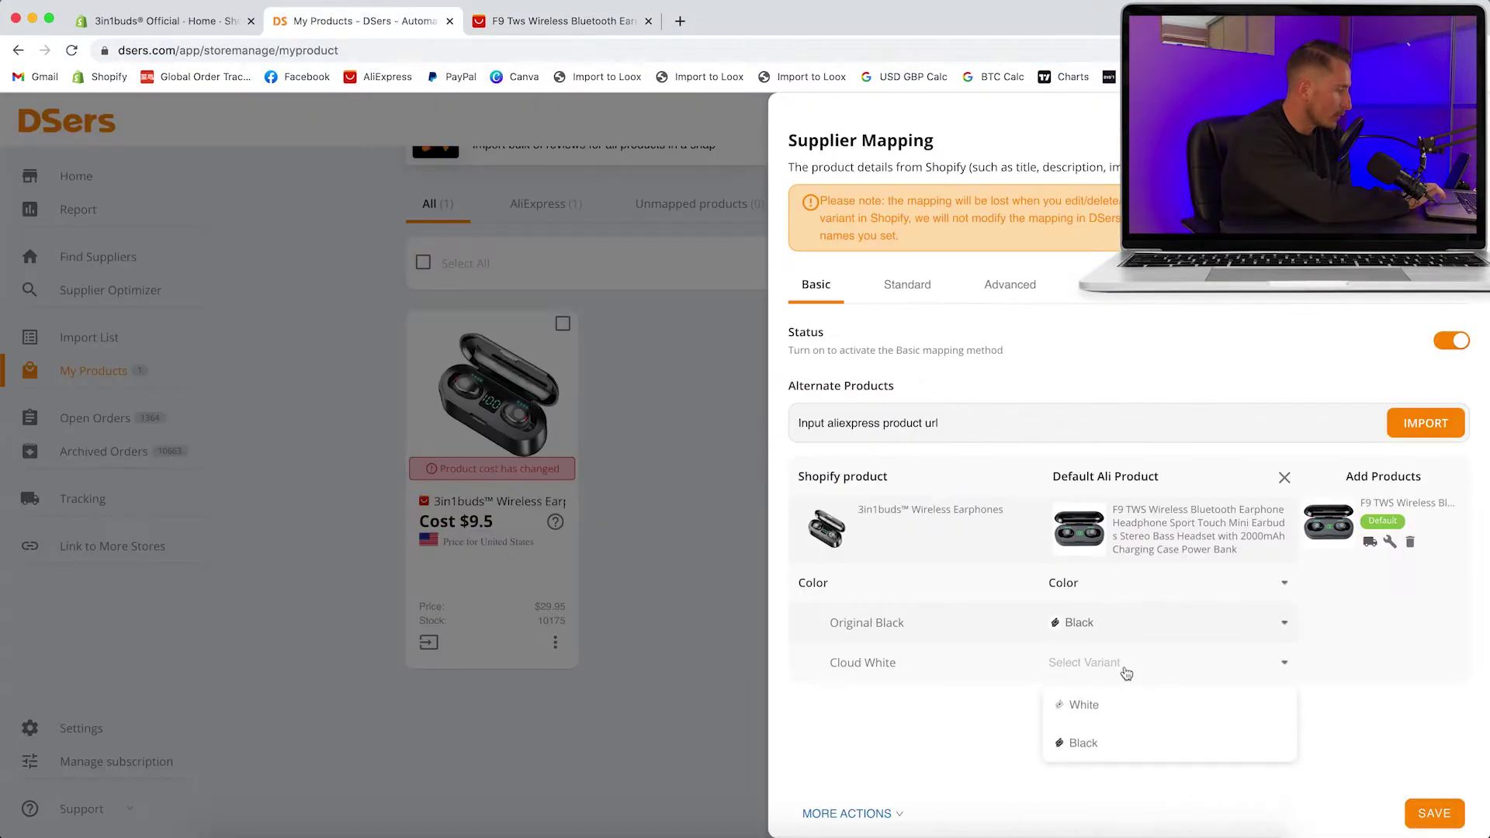
{"action": "left_click", "coordinate": [1086, 708]}
{"action": "left_click", "coordinate": [564, 21]}
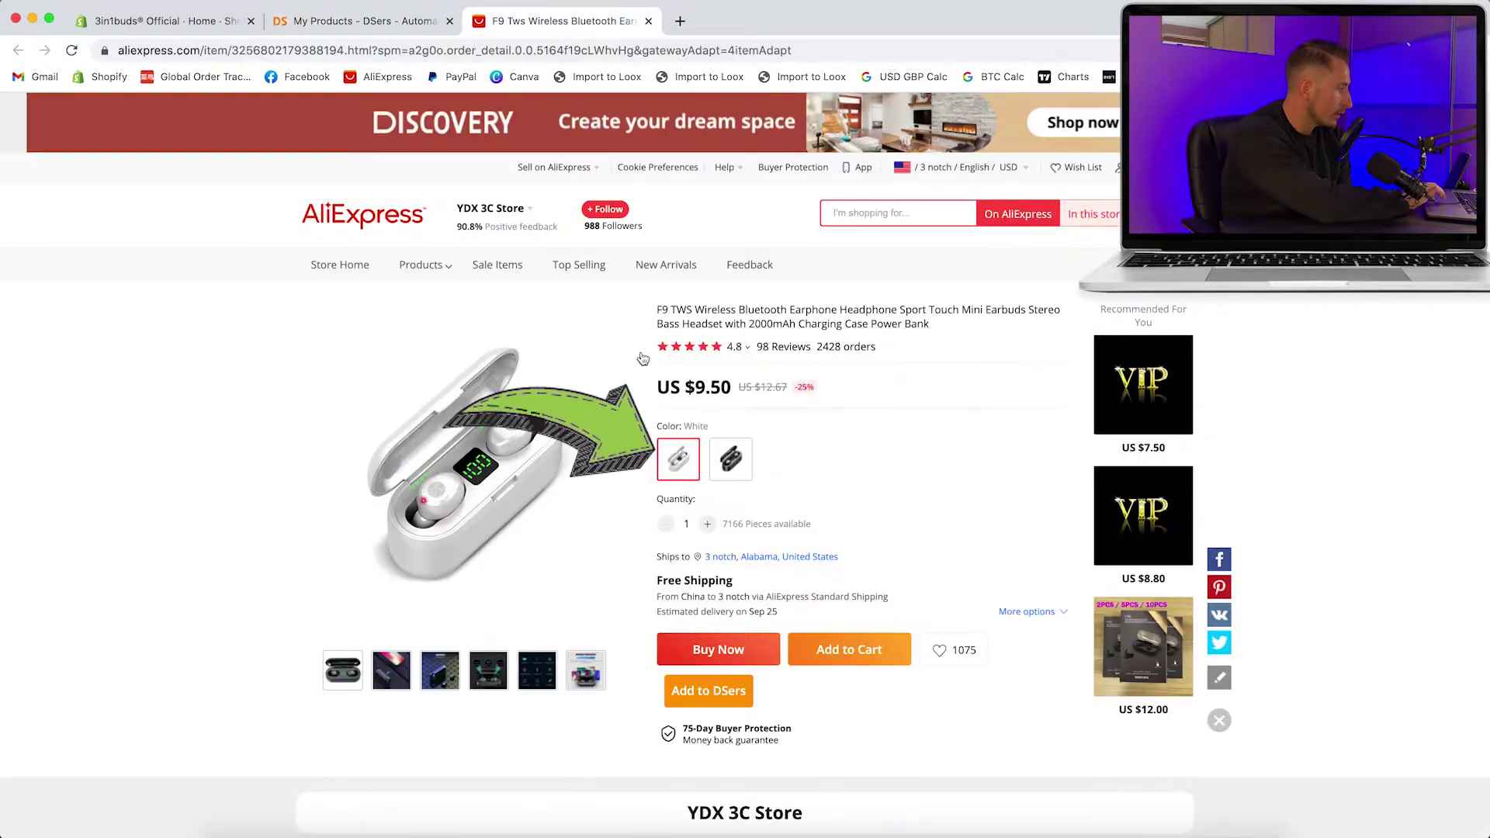
{"action": "left_click", "coordinate": [357, 21]}
{"action": "left_click", "coordinate": [1434, 814]}
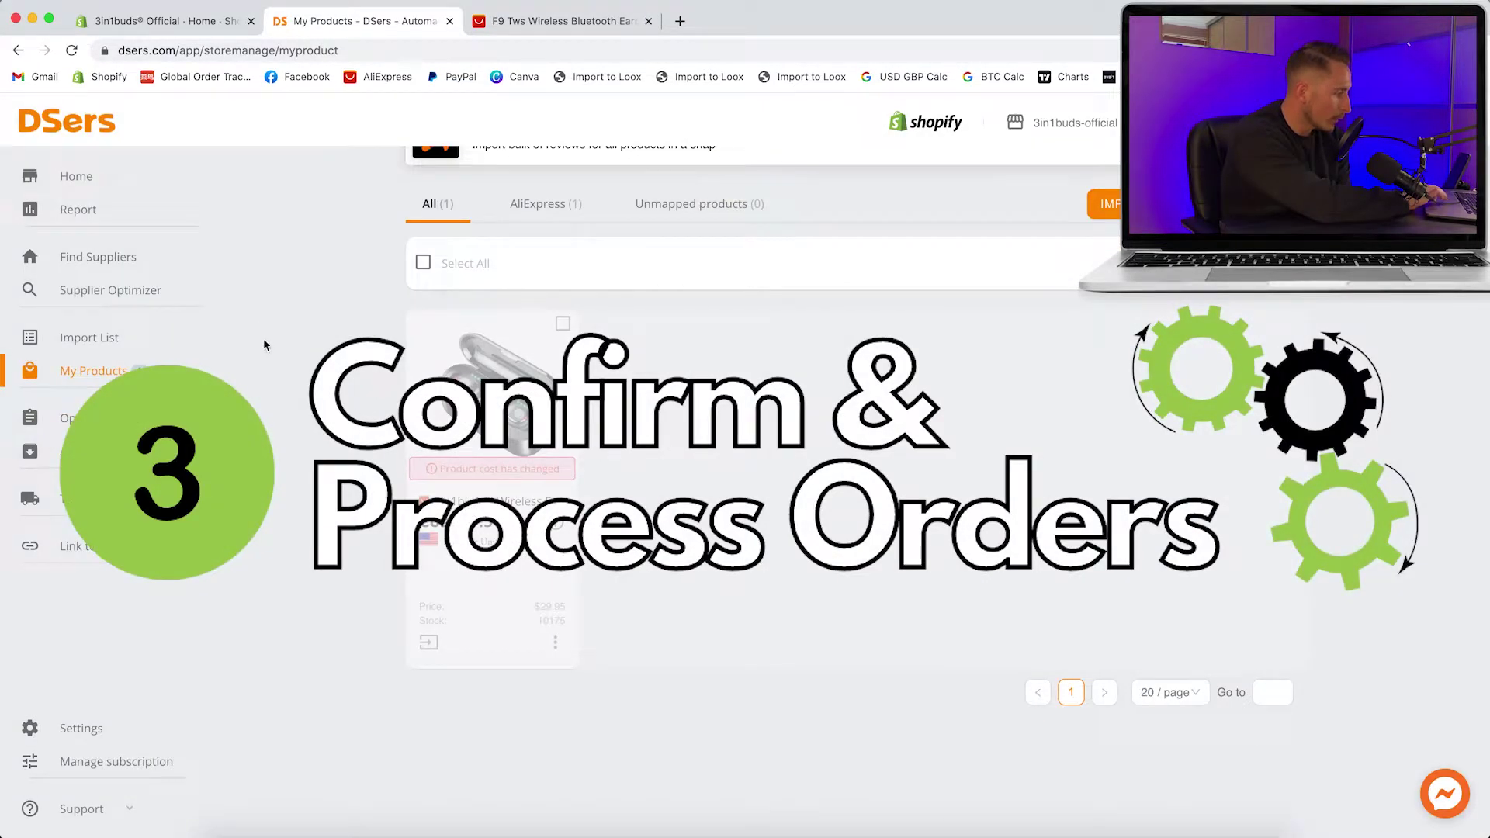
Step: Review the Awaiting order list in Open Orders and select all remaining orders
{"action": "left_click", "coordinate": [118, 420]}
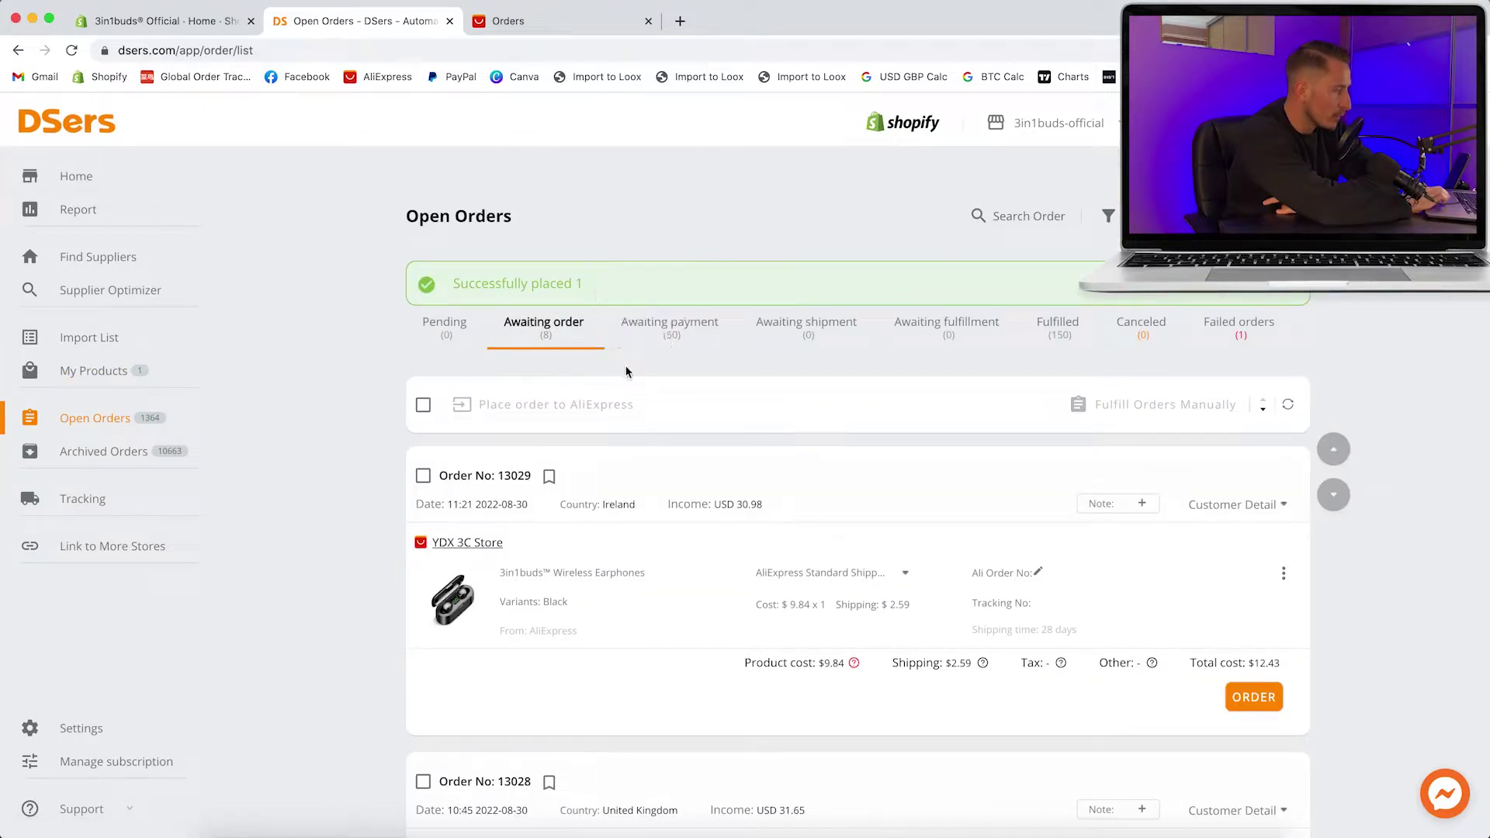
{"action": "scroll", "coordinate": [445, 385], "scroll_direction": "down", "scroll_amount": 2}
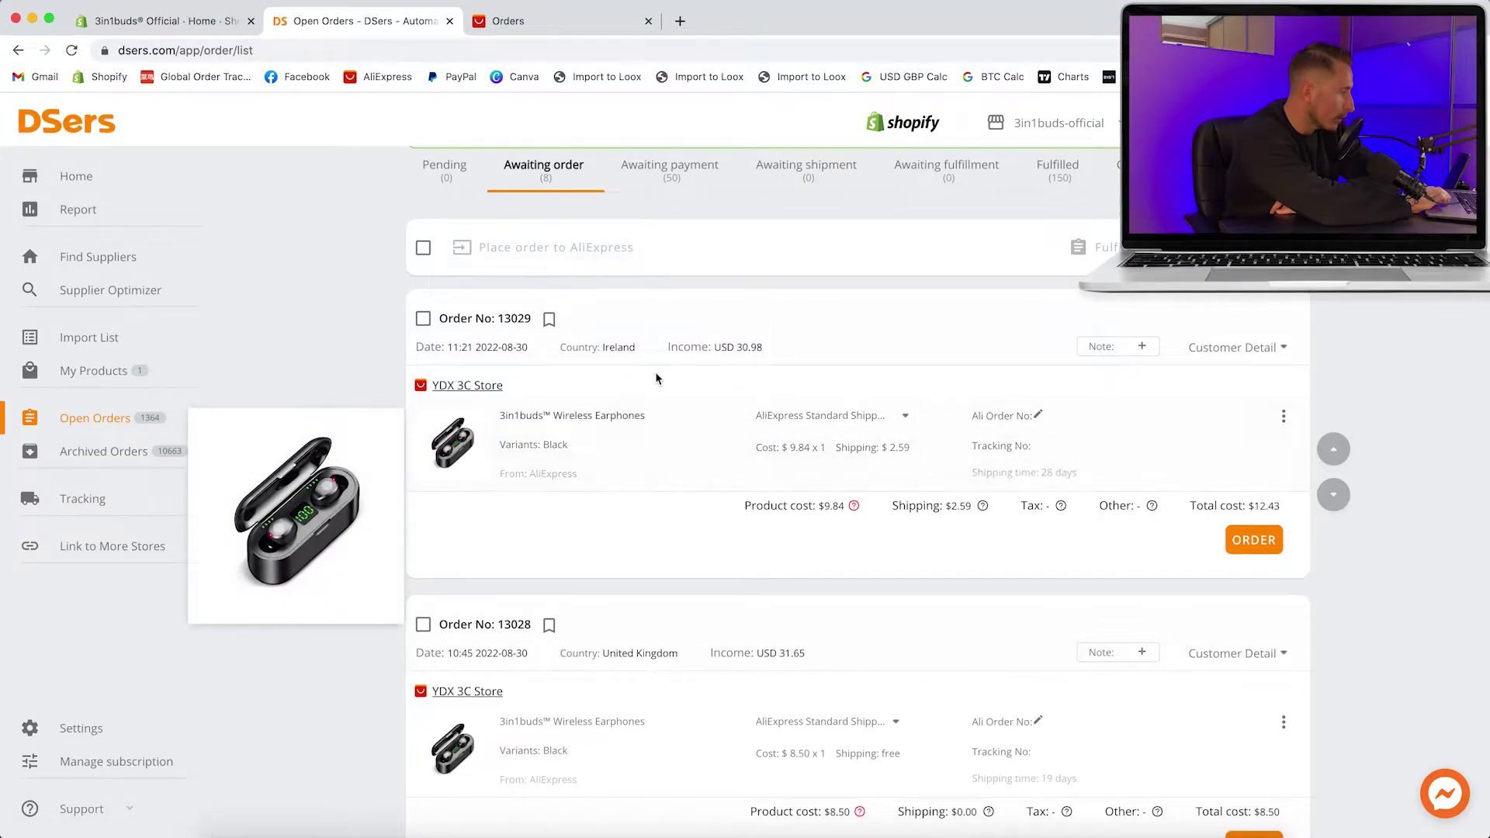
{"action": "scroll", "coordinate": [642, 643], "scroll_direction": "down", "scroll_amount": 6}
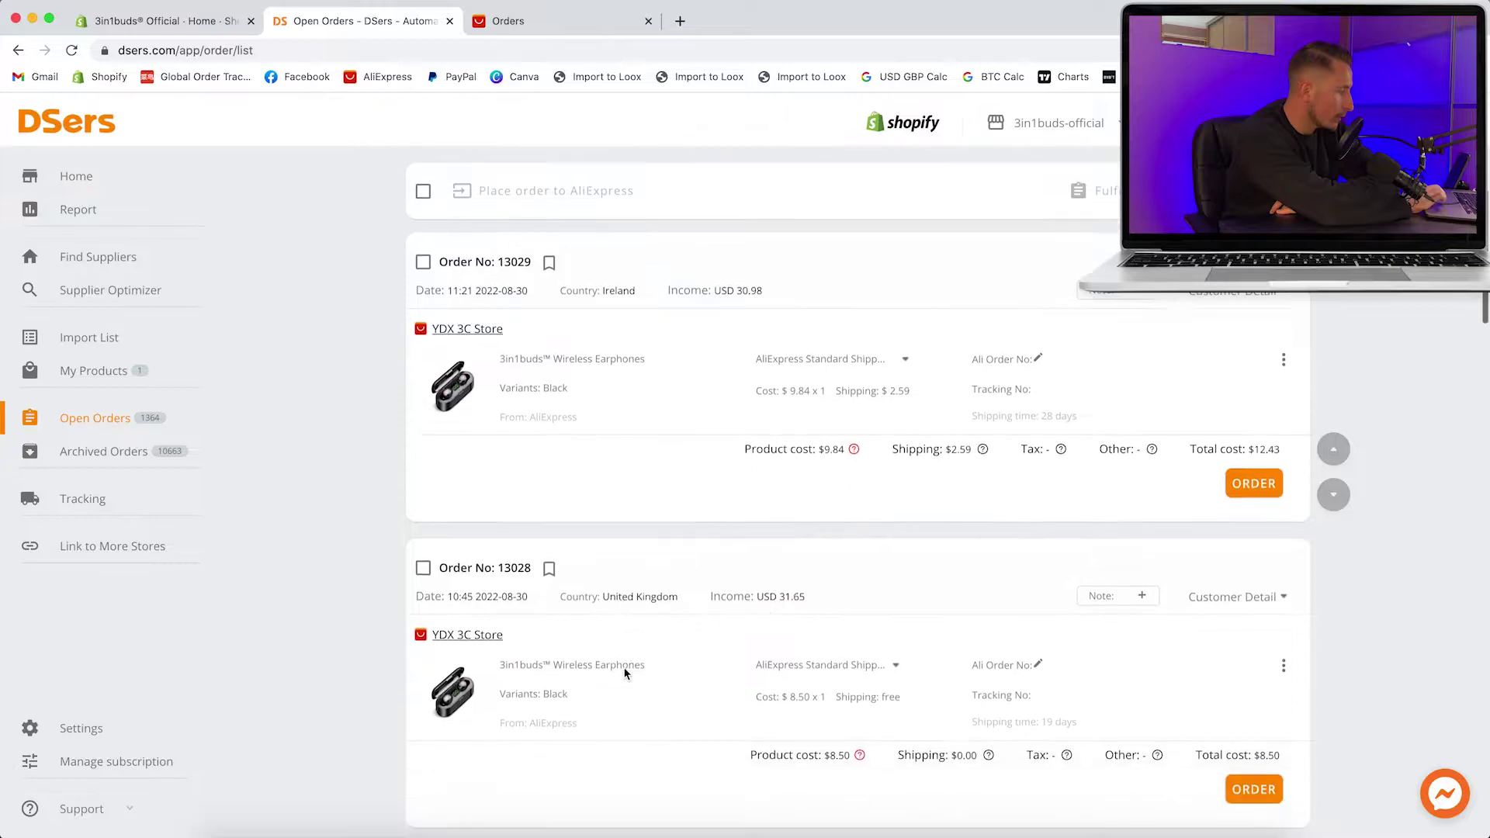
{"action": "scroll", "coordinate": [782, 483], "scroll_direction": "down", "scroll_amount": 2}
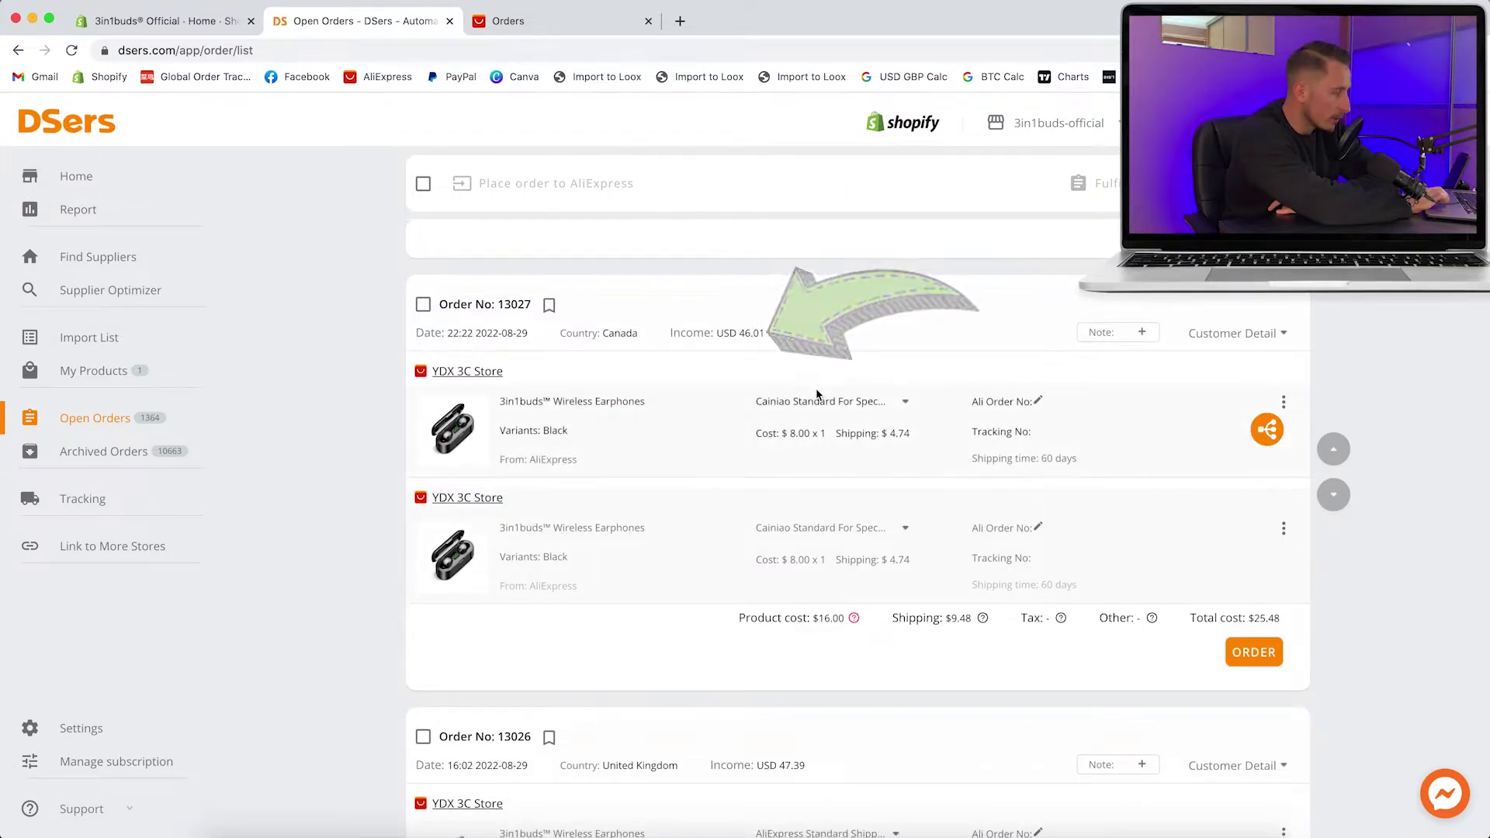
{"action": "scroll", "coordinate": [358, 440], "scroll_direction": "down", "scroll_amount": 10}
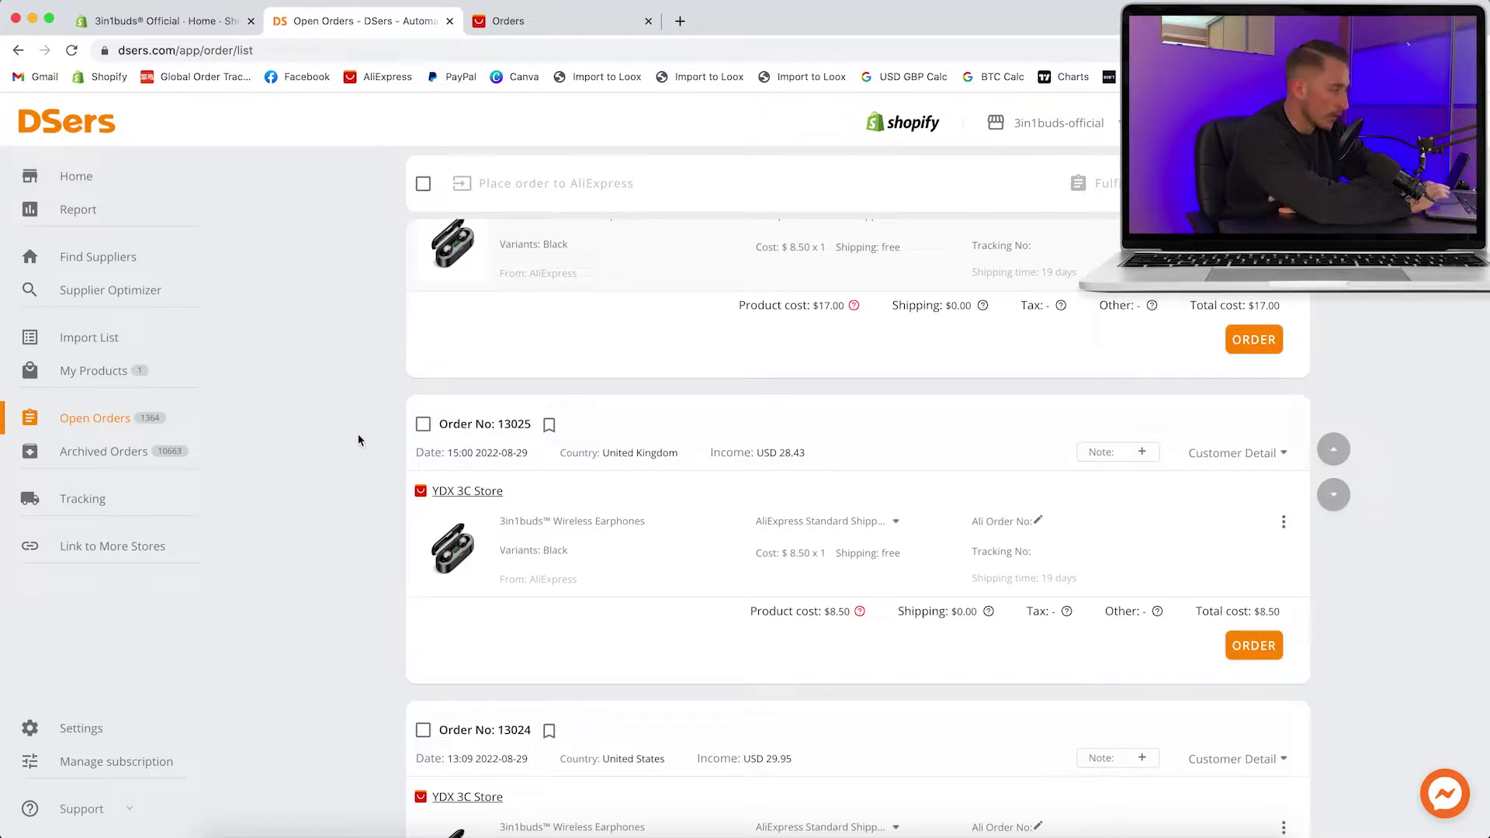
{"action": "scroll", "coordinate": [357, 440], "scroll_direction": "up", "scroll_amount": 15}
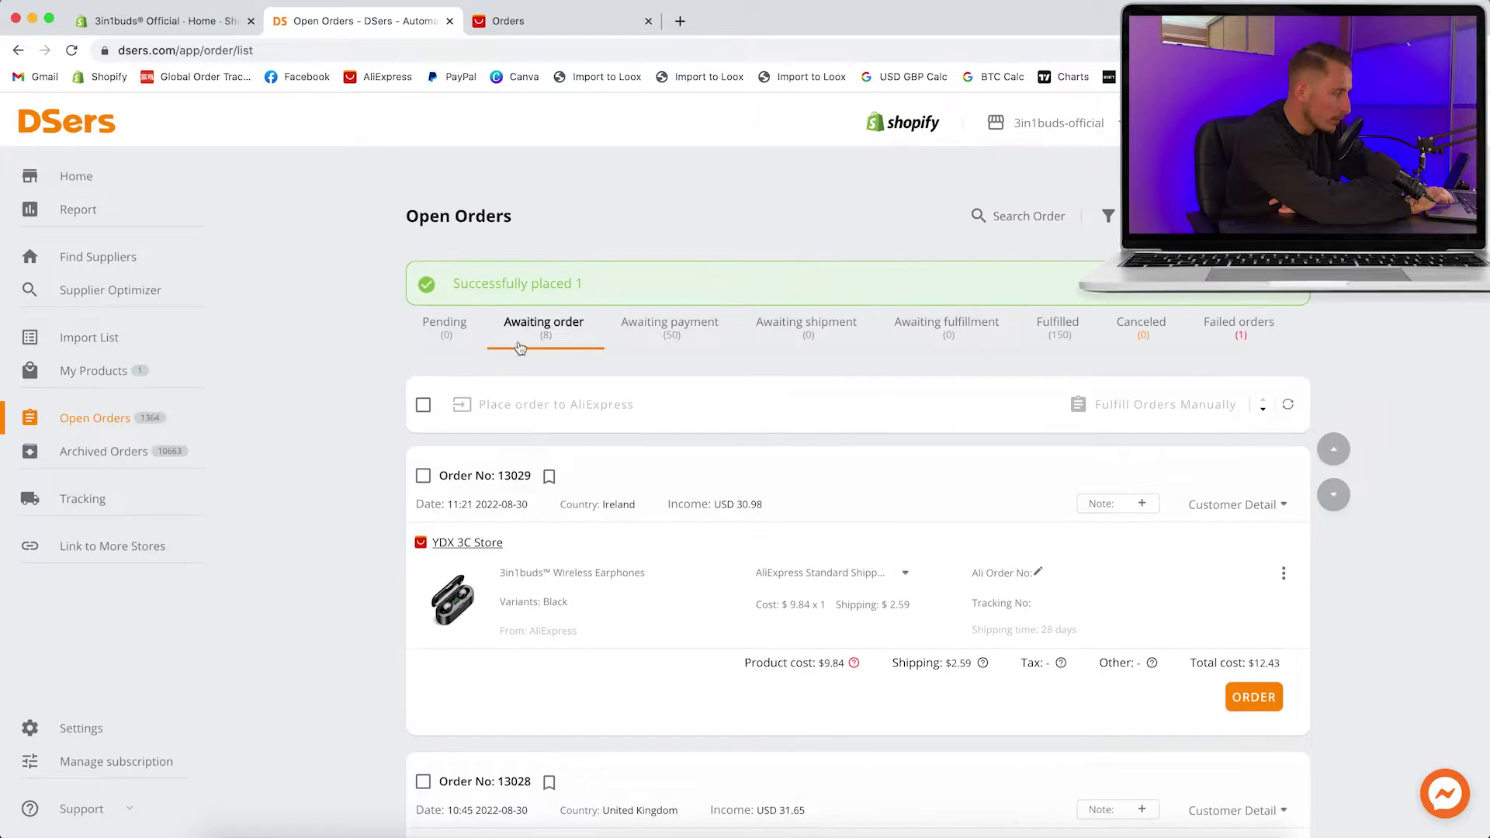
{"action": "left_click", "coordinate": [423, 404]}
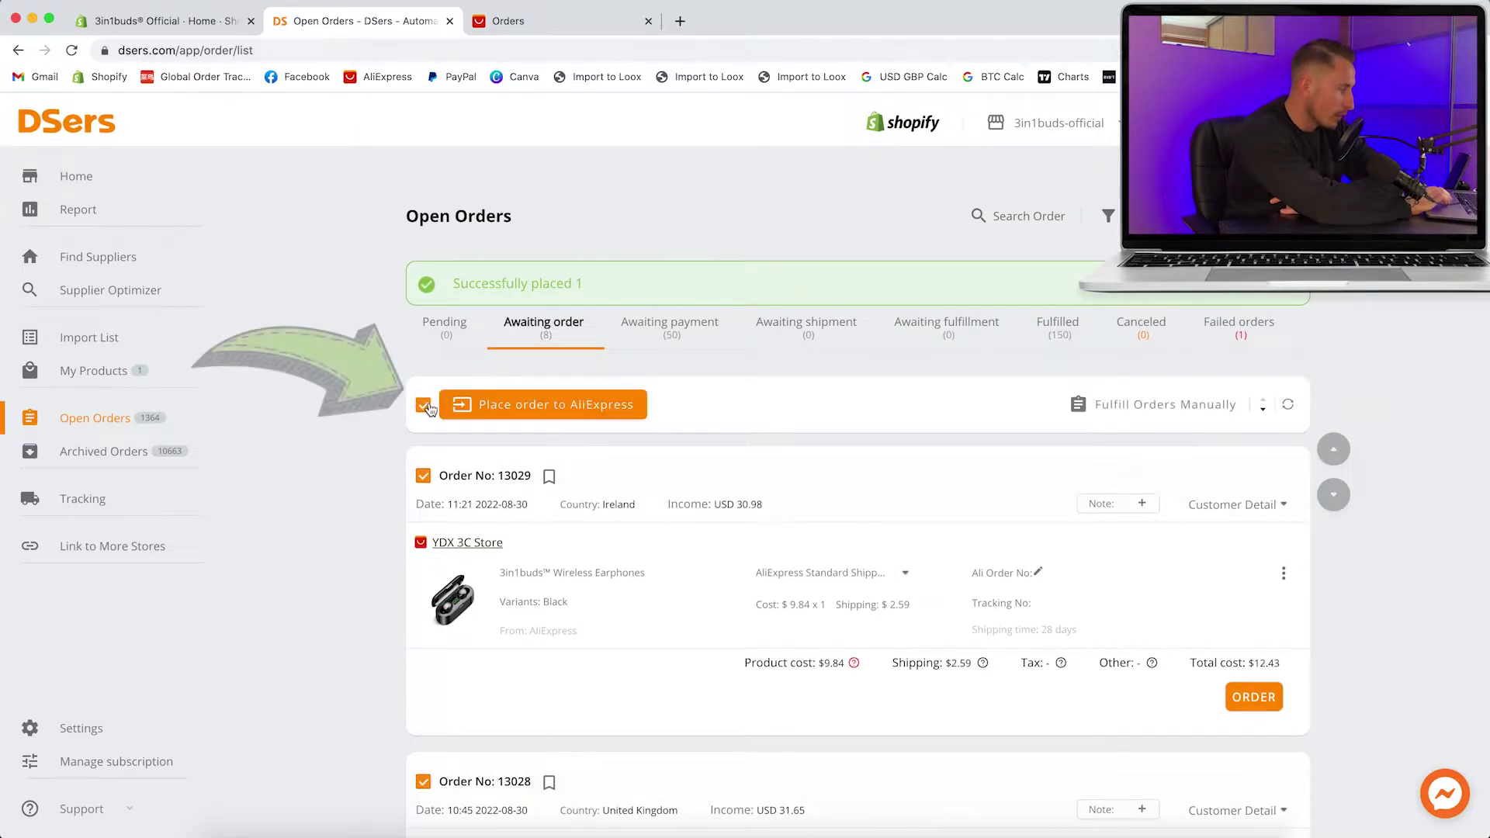
Step: Place the 11 selected items ($107.91) to AliExpress via API after reviewing shipping
{"action": "left_click", "coordinate": [475, 407]}
{"action": "scroll", "coordinate": [535, 281], "scroll_direction": "down", "scroll_amount": 3}
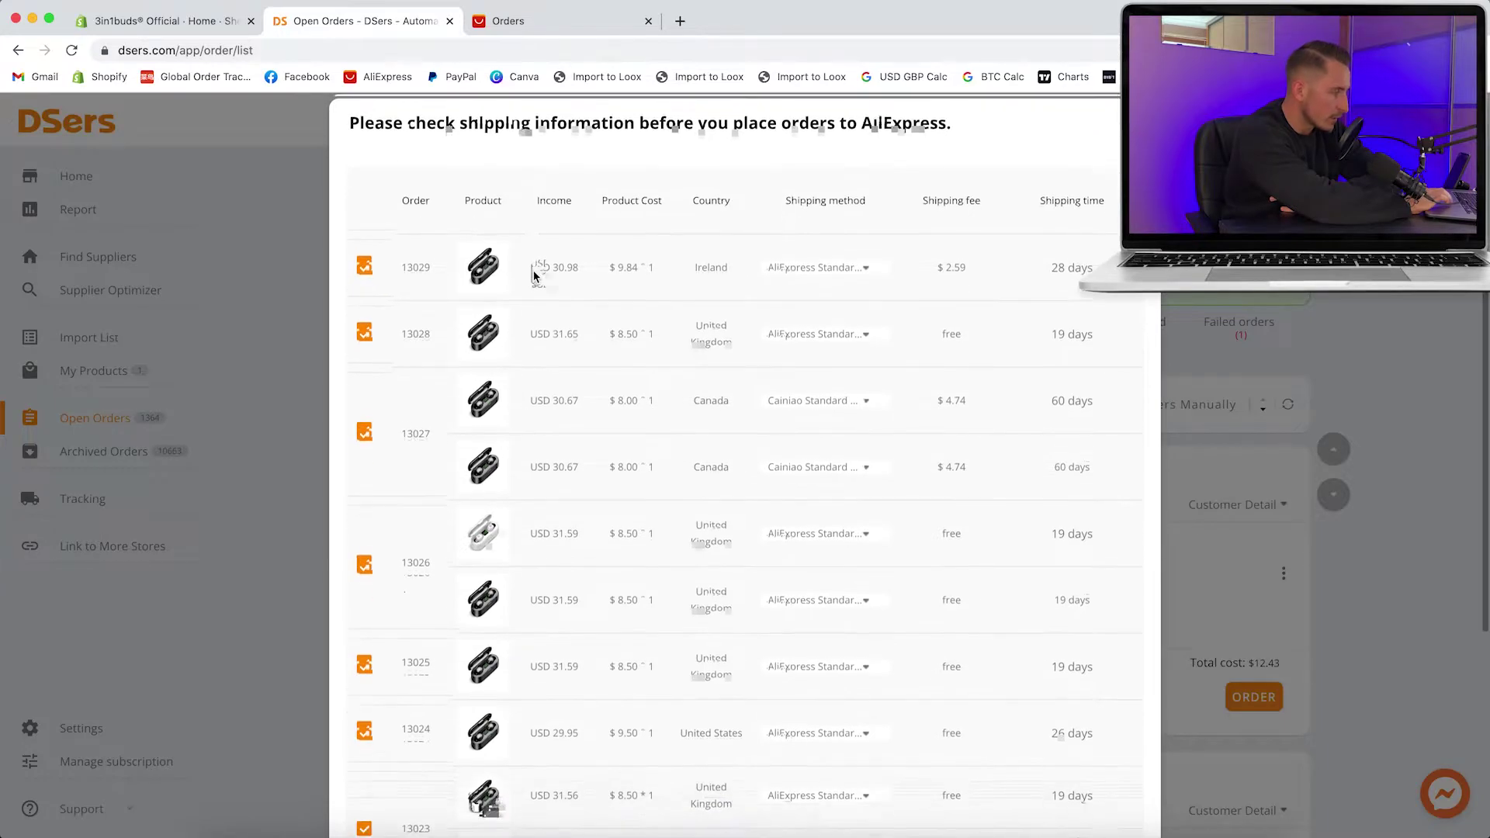
{"action": "scroll", "coordinate": [534, 271], "scroll_direction": "down", "scroll_amount": 2}
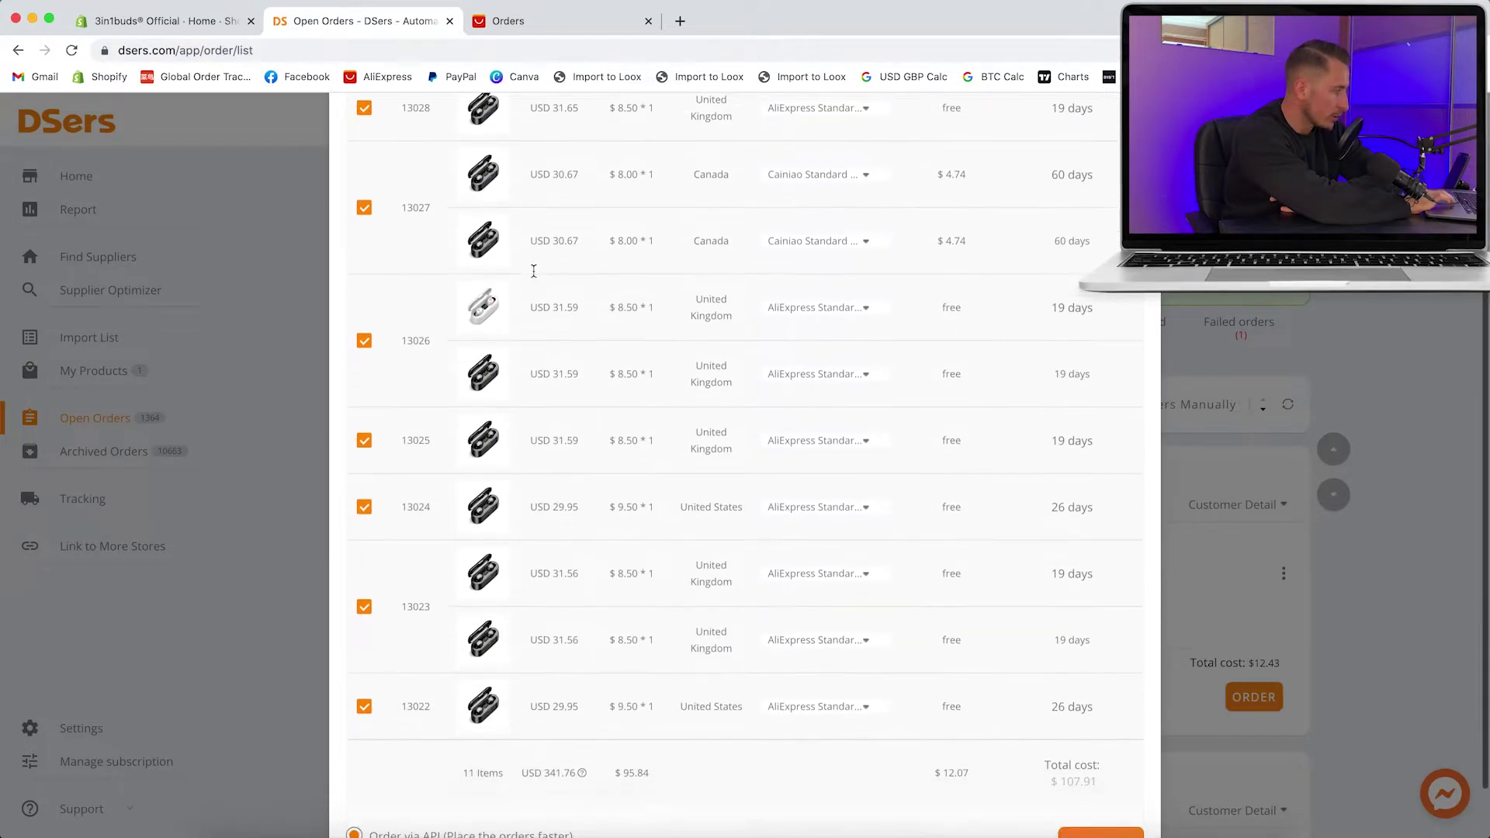
{"action": "scroll", "coordinate": [534, 271], "scroll_direction": "down", "scroll_amount": 2}
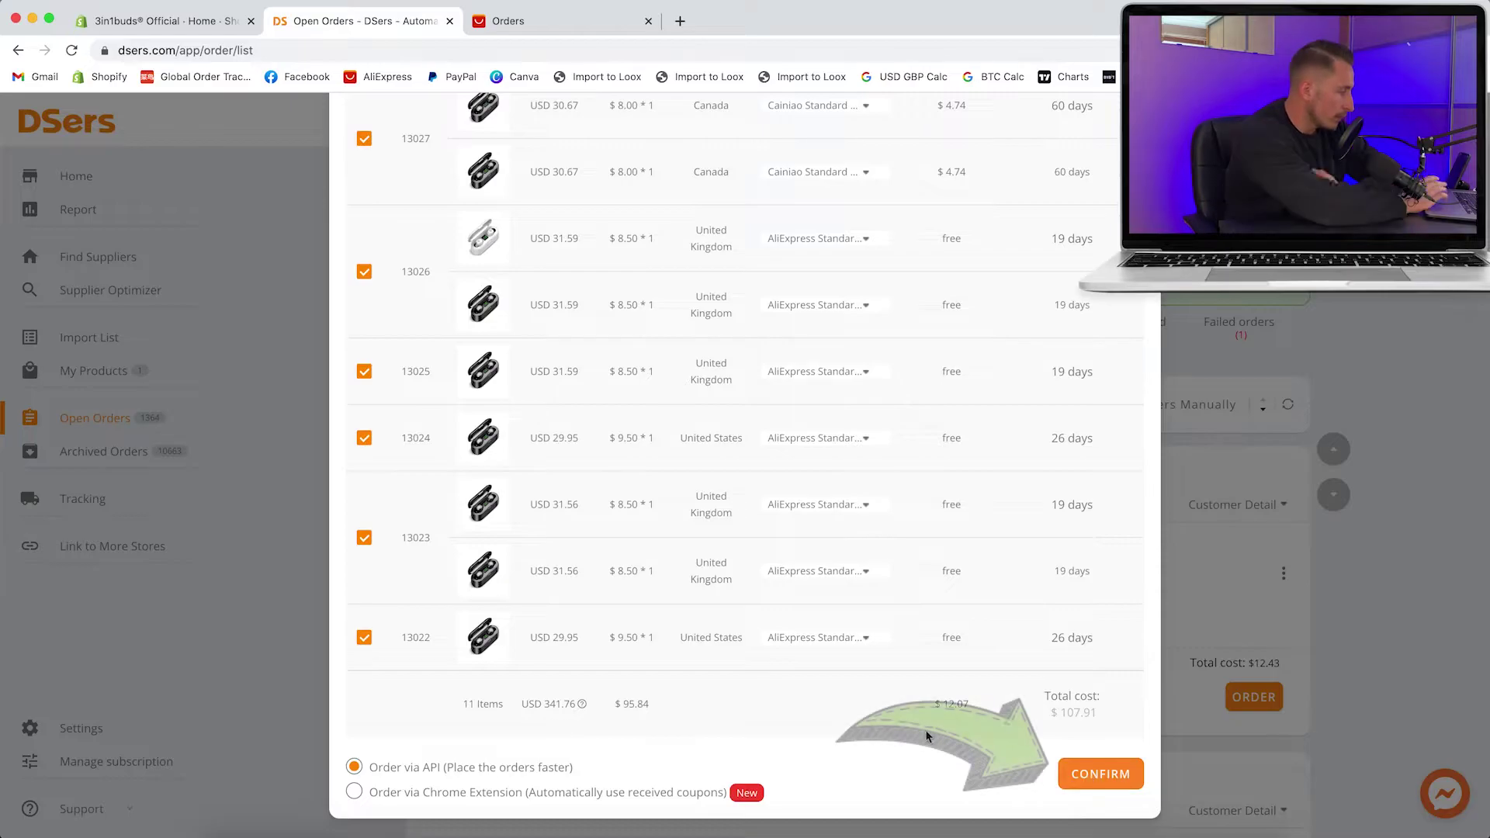
{"action": "left_click", "coordinate": [1090, 781]}
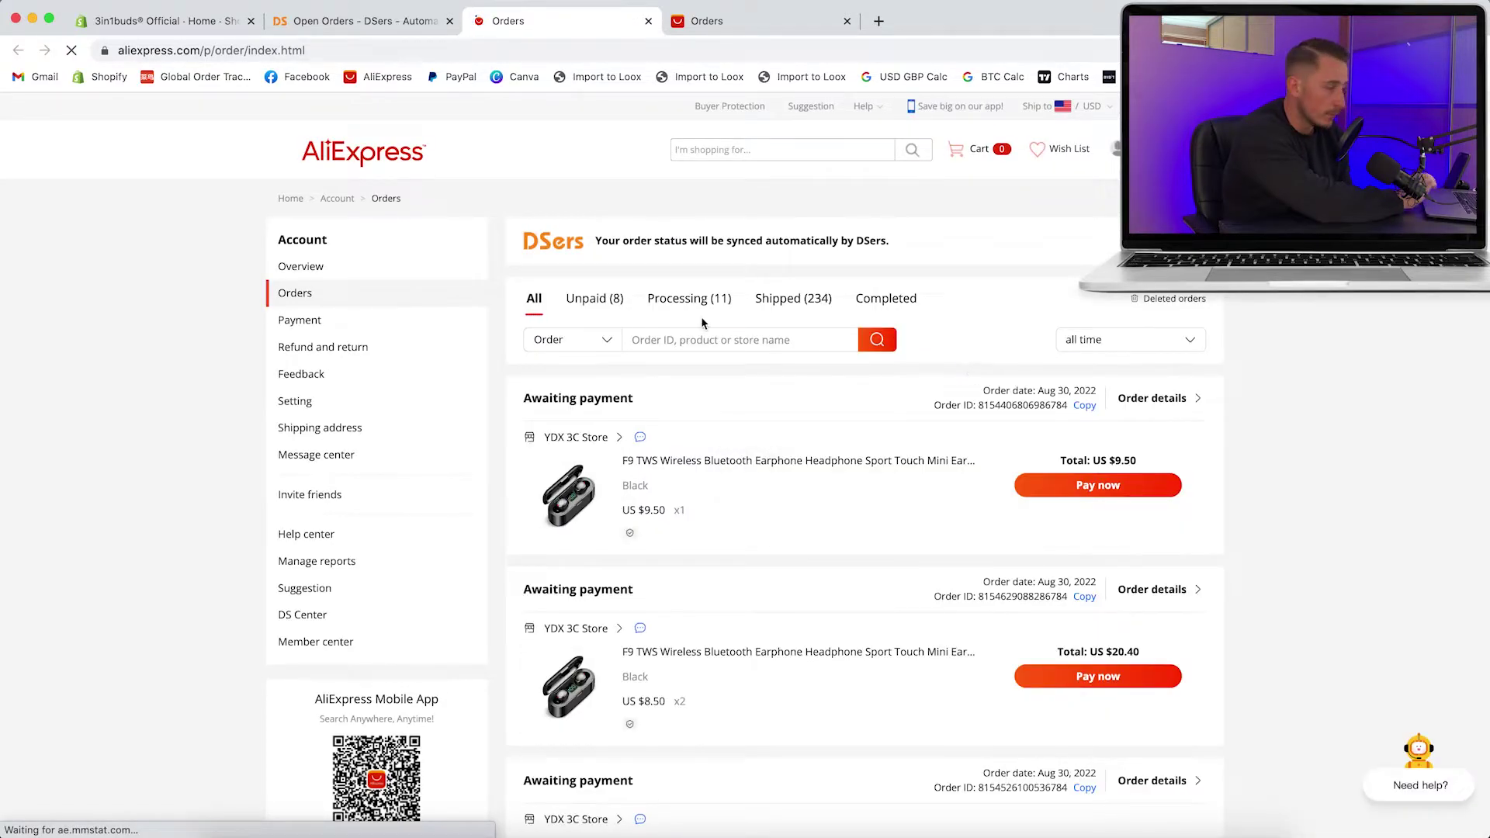
Step: Select all unpaid AliExpress orders and pay for them together with the saved card
{"action": "left_click", "coordinate": [595, 300]}
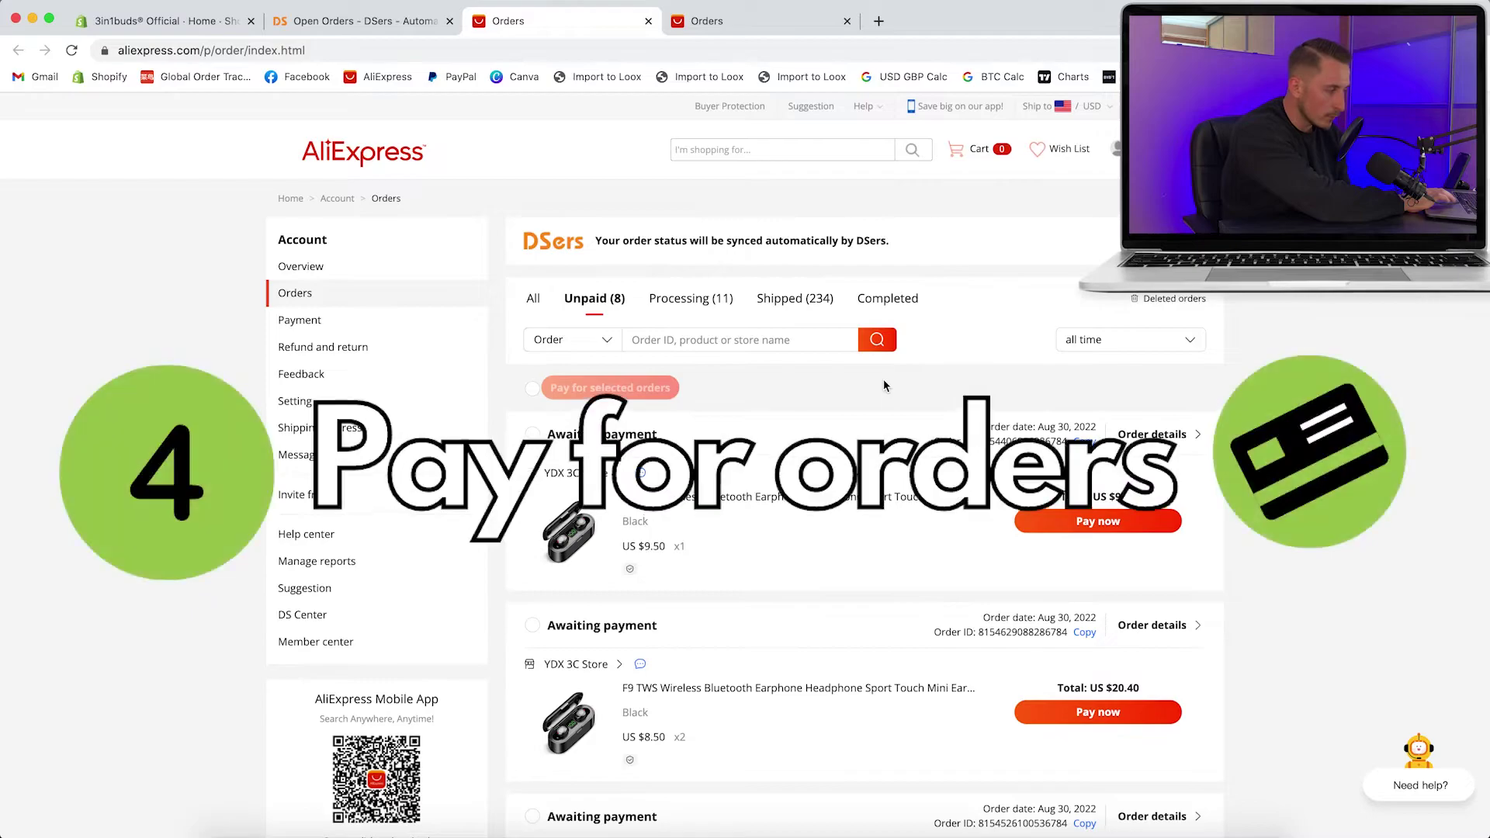
{"action": "scroll", "coordinate": [883, 386], "scroll_direction": "down", "scroll_amount": 1}
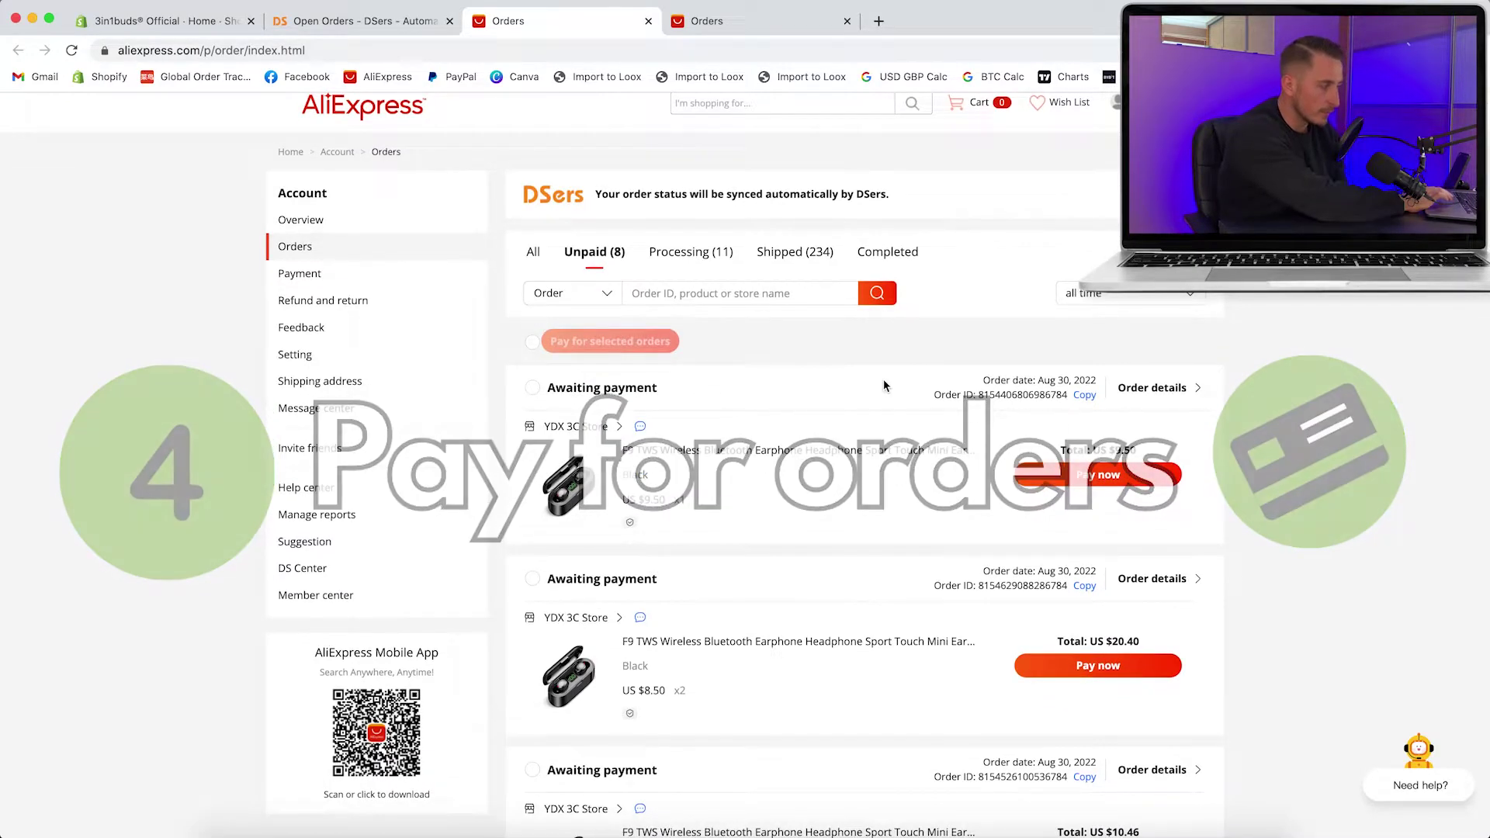
{"action": "scroll", "coordinate": [883, 386], "scroll_direction": "down", "scroll_amount": 3}
{"action": "scroll", "coordinate": [884, 385], "scroll_direction": "down", "scroll_amount": 1}
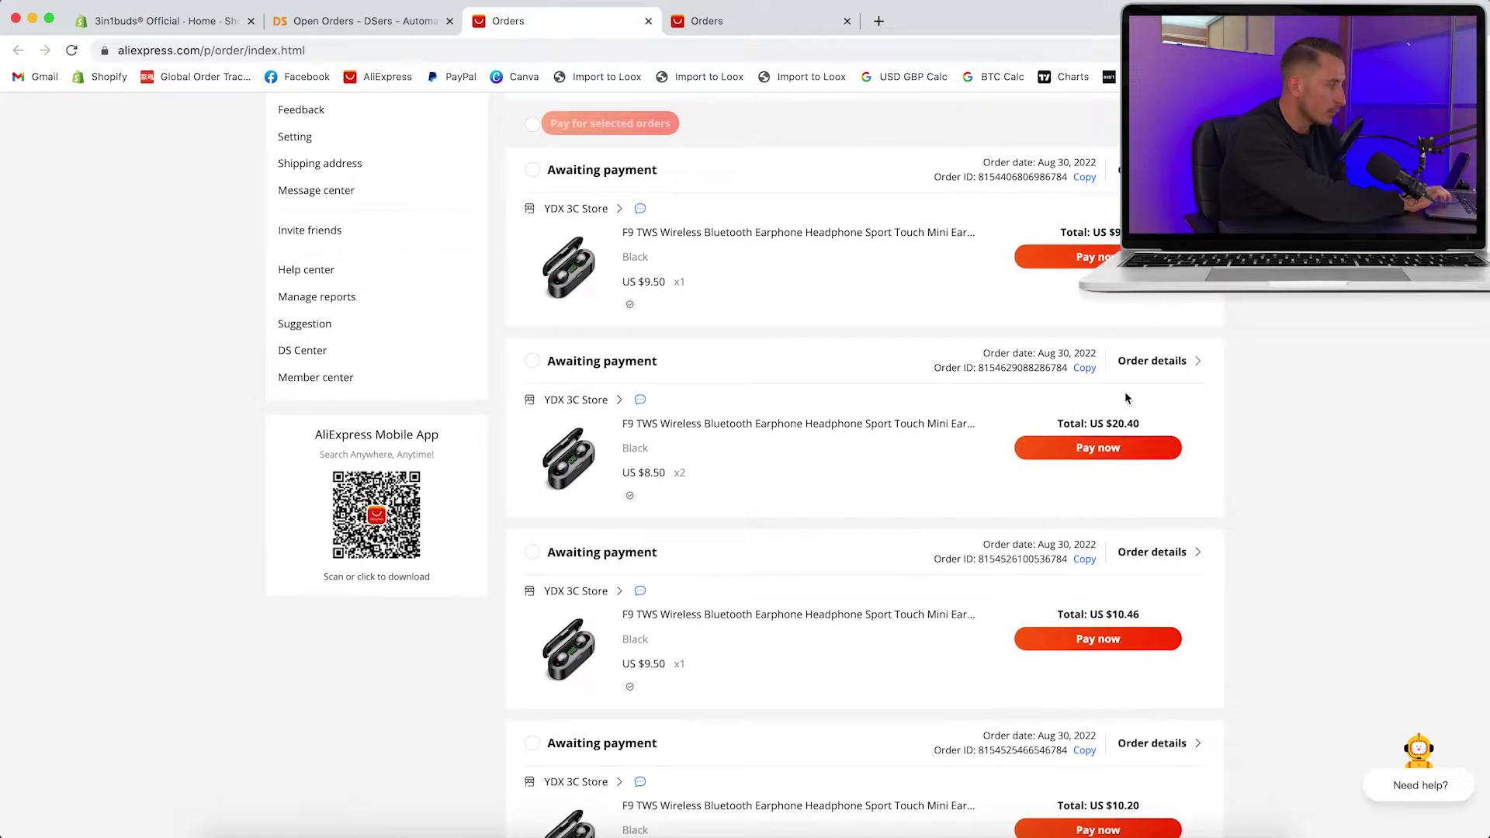
{"action": "scroll", "coordinate": [802, 362], "scroll_direction": "down", "scroll_amount": 8}
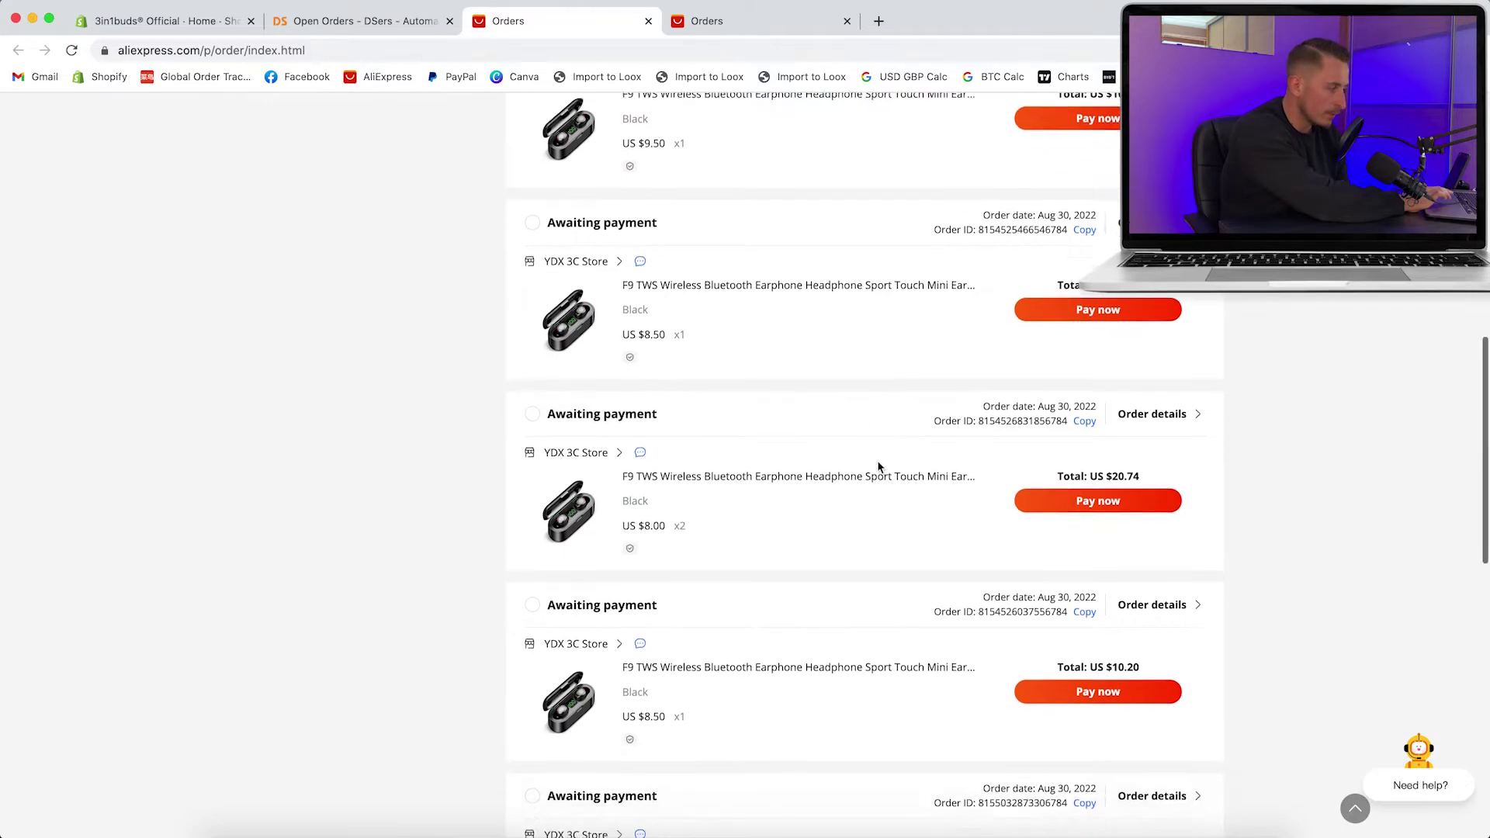
{"action": "scroll", "coordinate": [858, 432], "scroll_direction": "up", "scroll_amount": 10}
{"action": "left_click", "coordinate": [532, 388]}
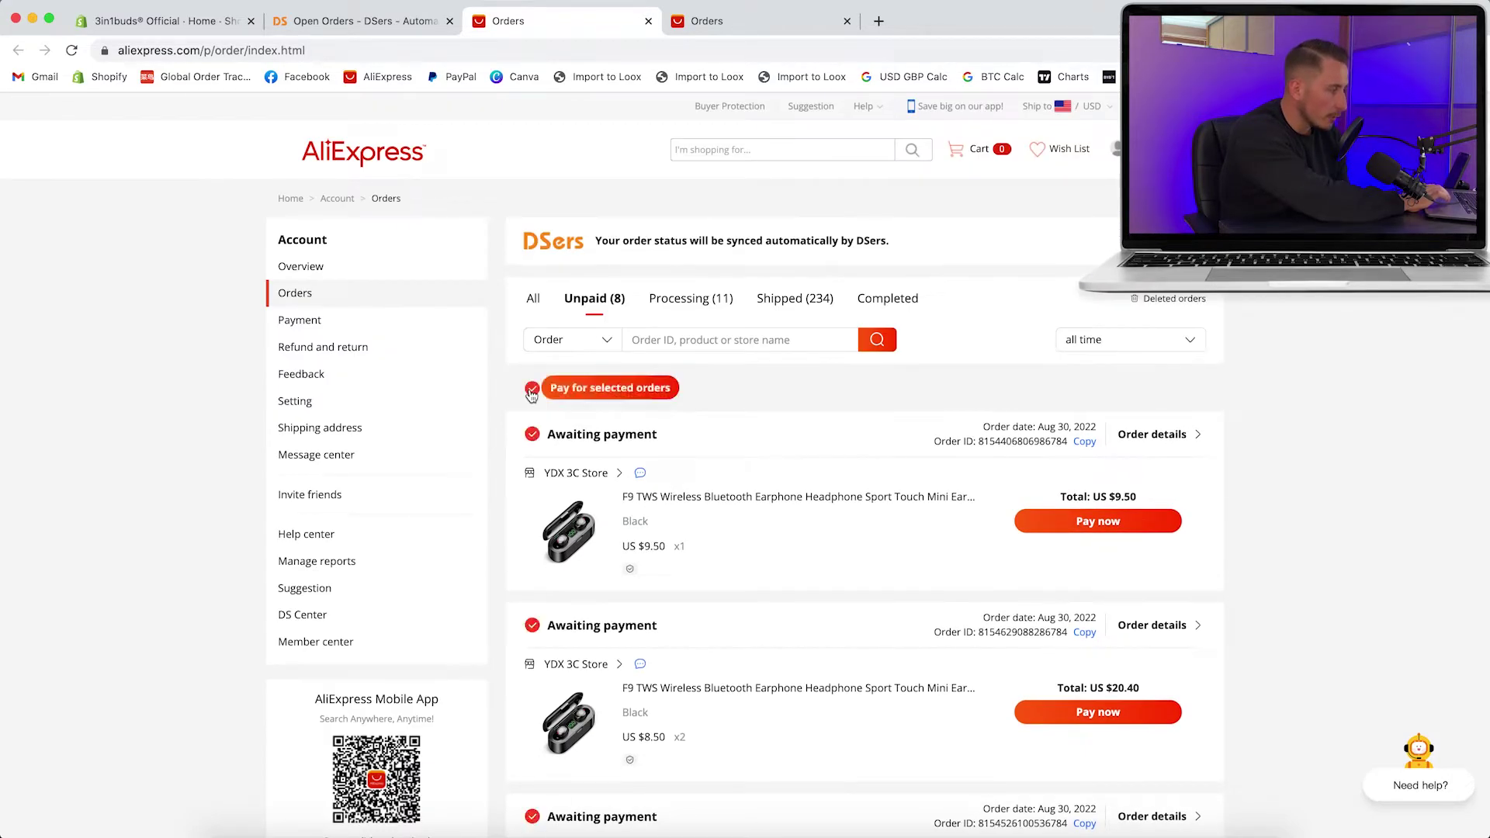
{"action": "left_click", "coordinate": [594, 392]}
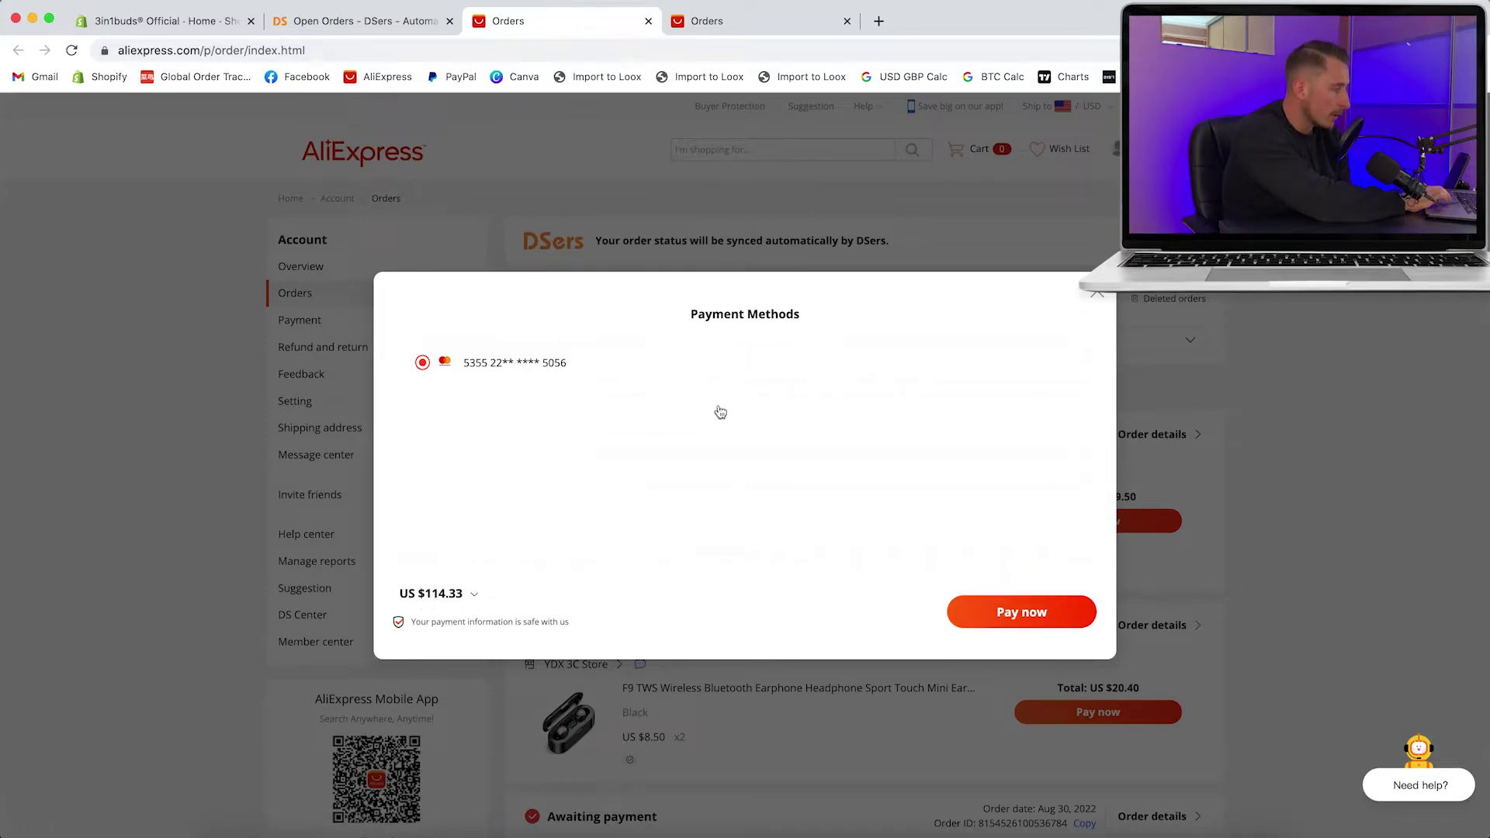
{"action": "left_click", "coordinate": [1036, 613]}
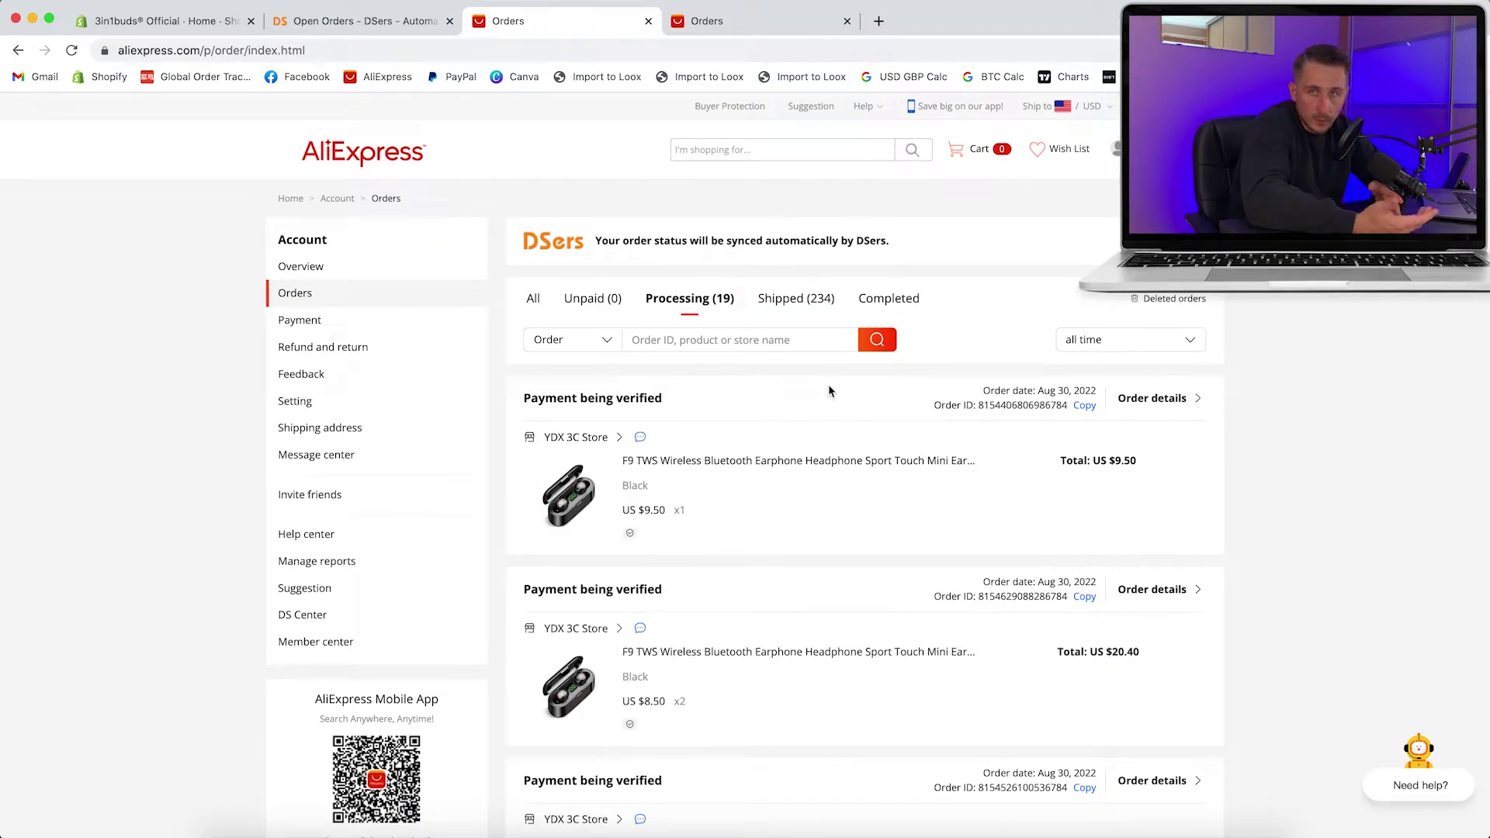
Step: Copy a shipped order's tracking number from the Shipped tab, then open a new browser tab
{"action": "left_click", "coordinate": [784, 299]}
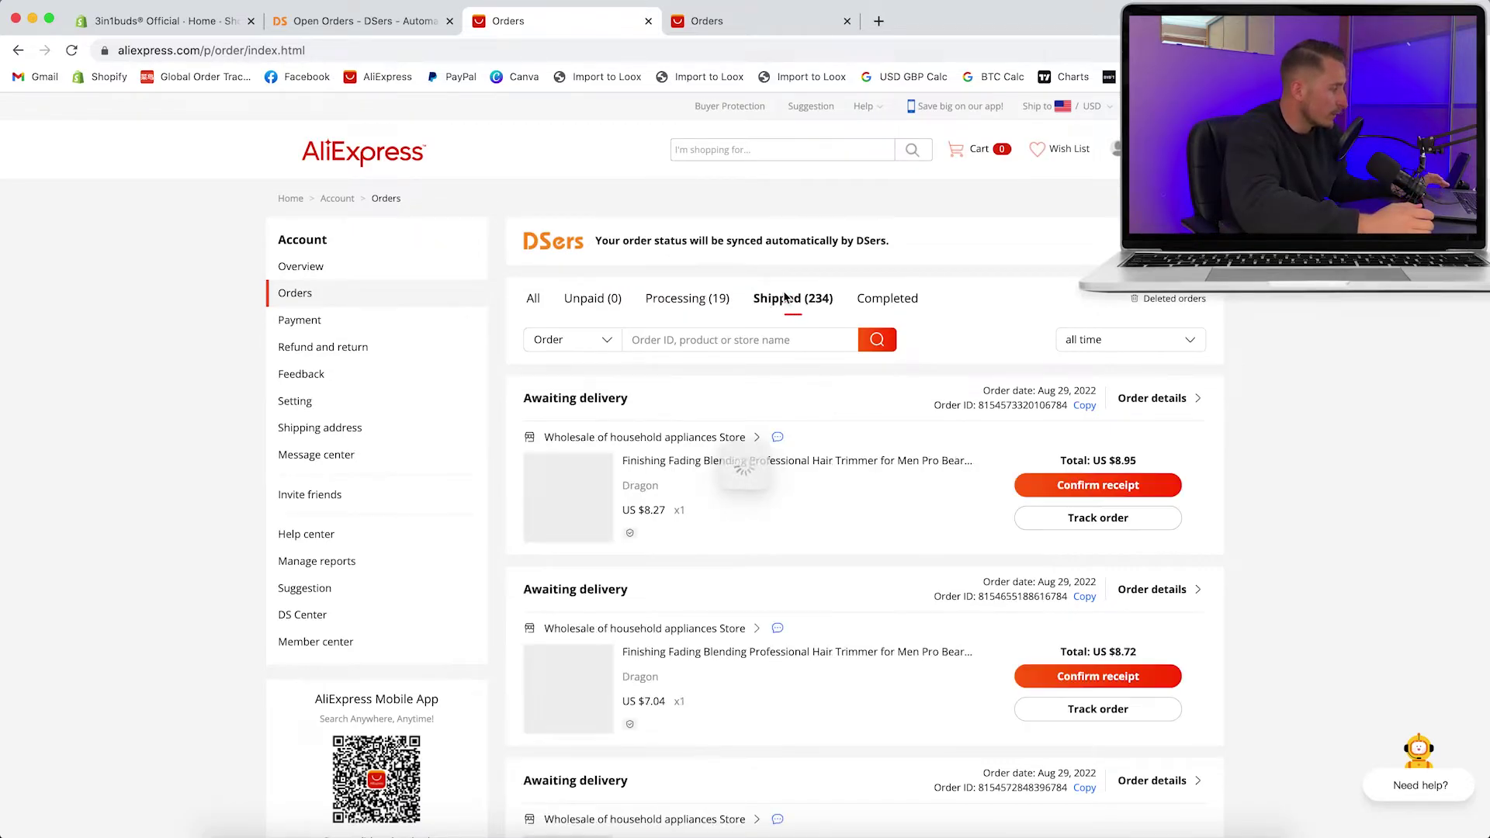
{"action": "scroll", "coordinate": [777, 409], "scroll_direction": "down", "scroll_amount": 1}
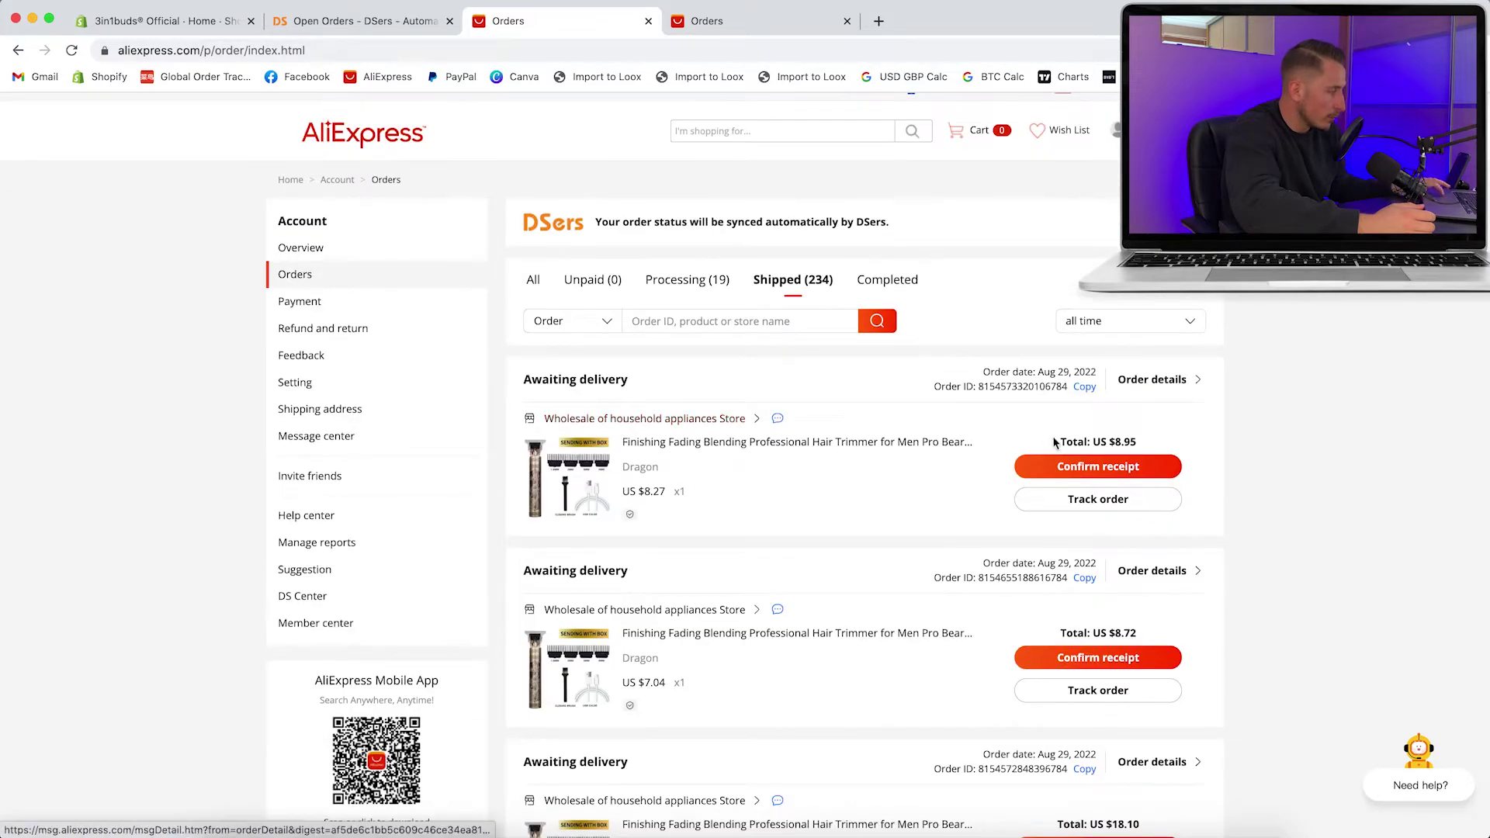
{"action": "mouse_move", "coordinate": [1102, 514]}
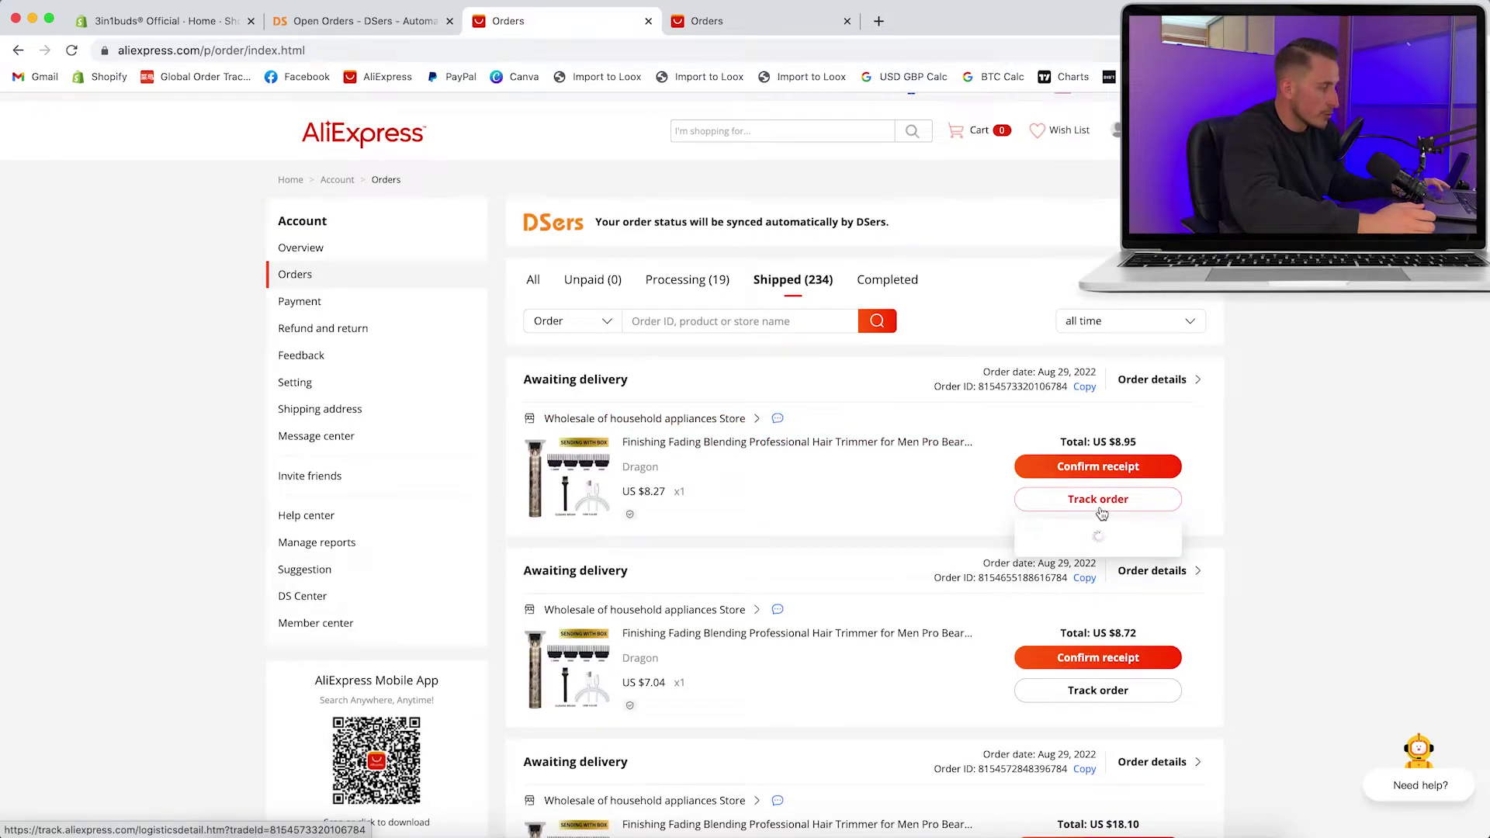
{"action": "double_click", "coordinate": [1135, 549]}
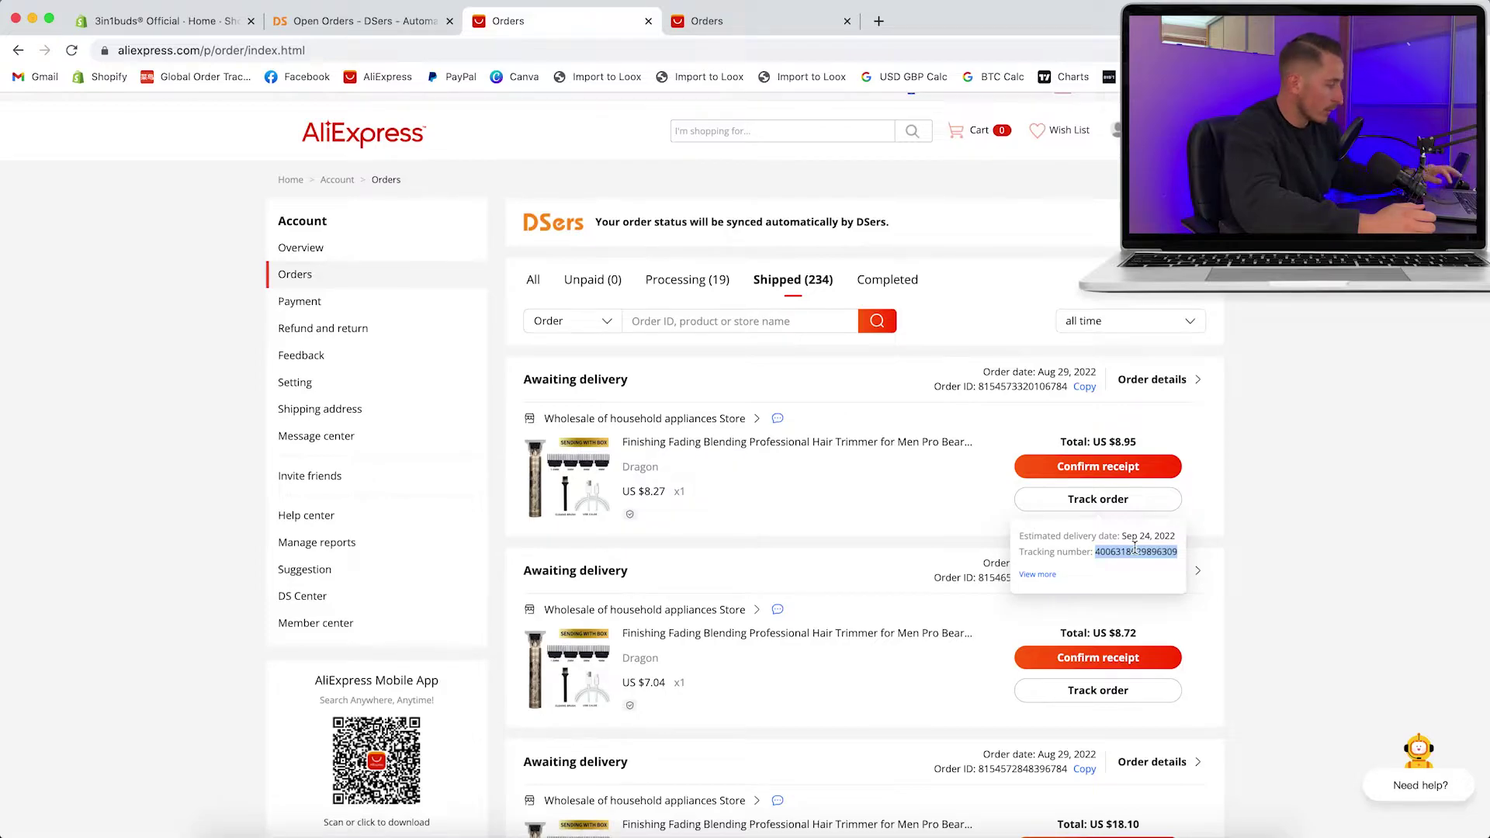
{"action": "key", "text": "super+t"}
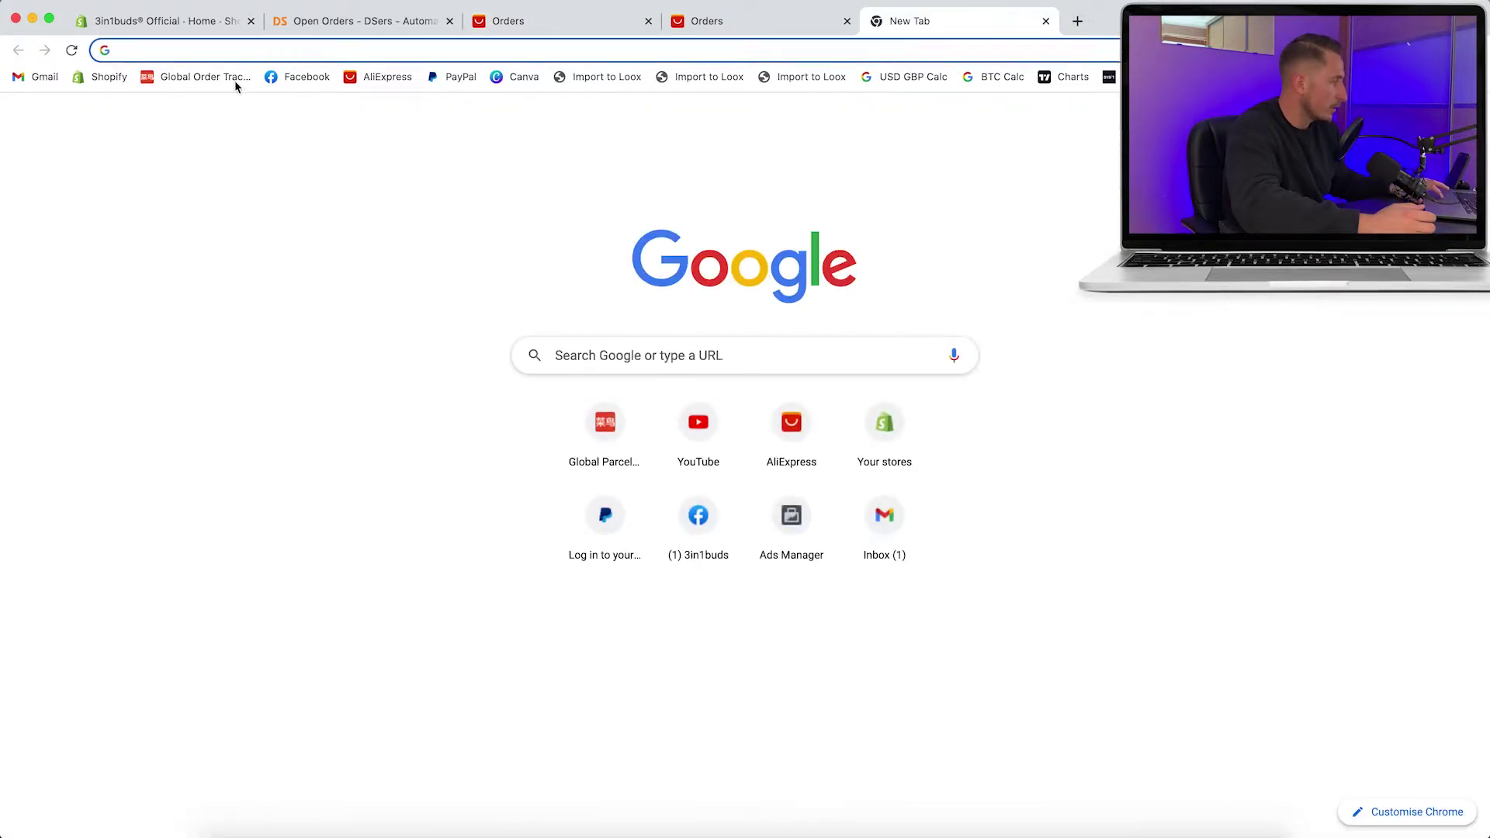
Step: Search the copied tracking number on Cainiao Global Order Tracking
{"action": "left_click", "coordinate": [229, 81]}
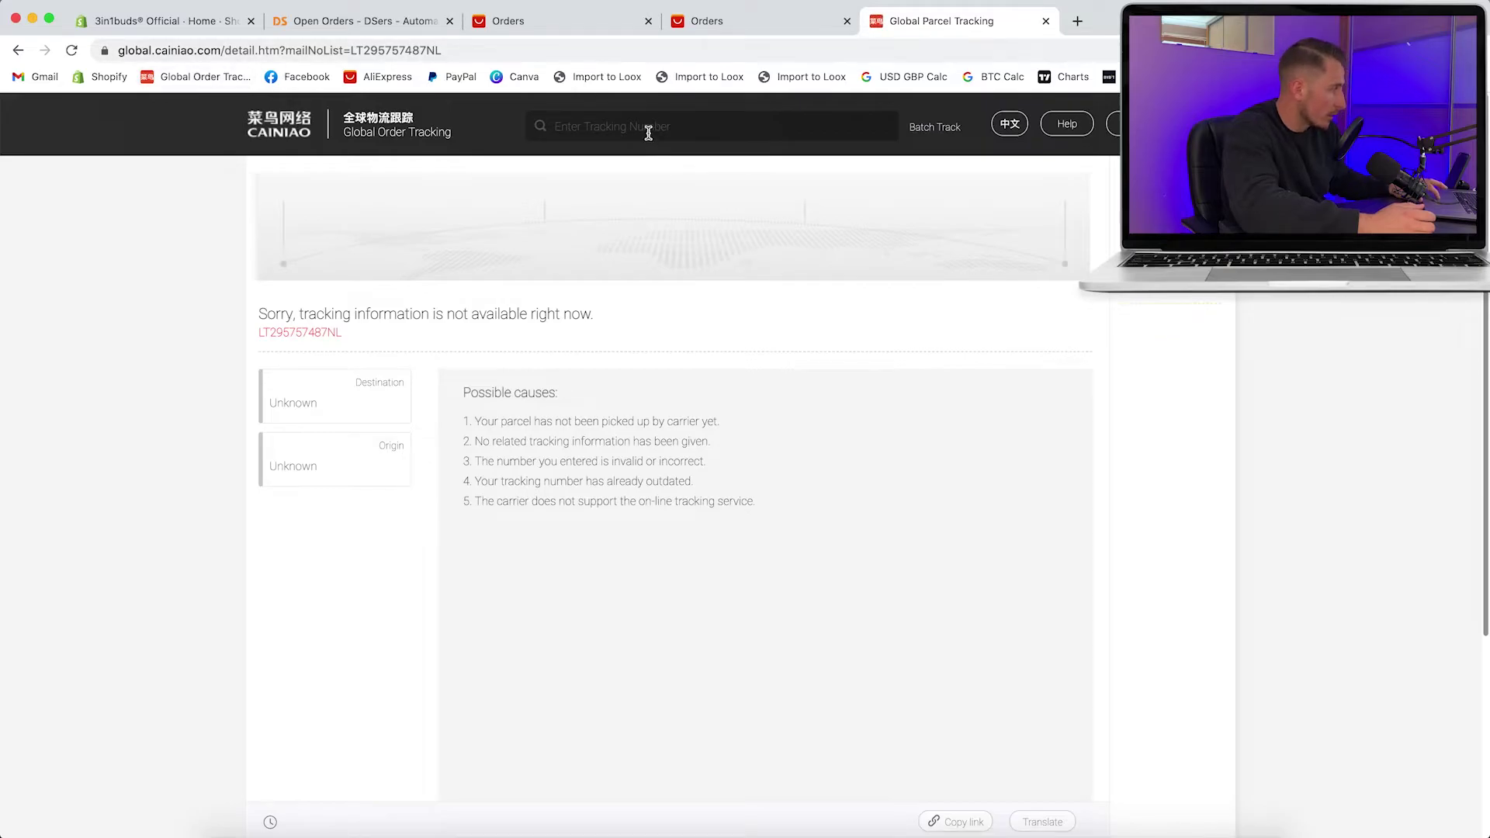
{"action": "left_click", "coordinate": [649, 134]}
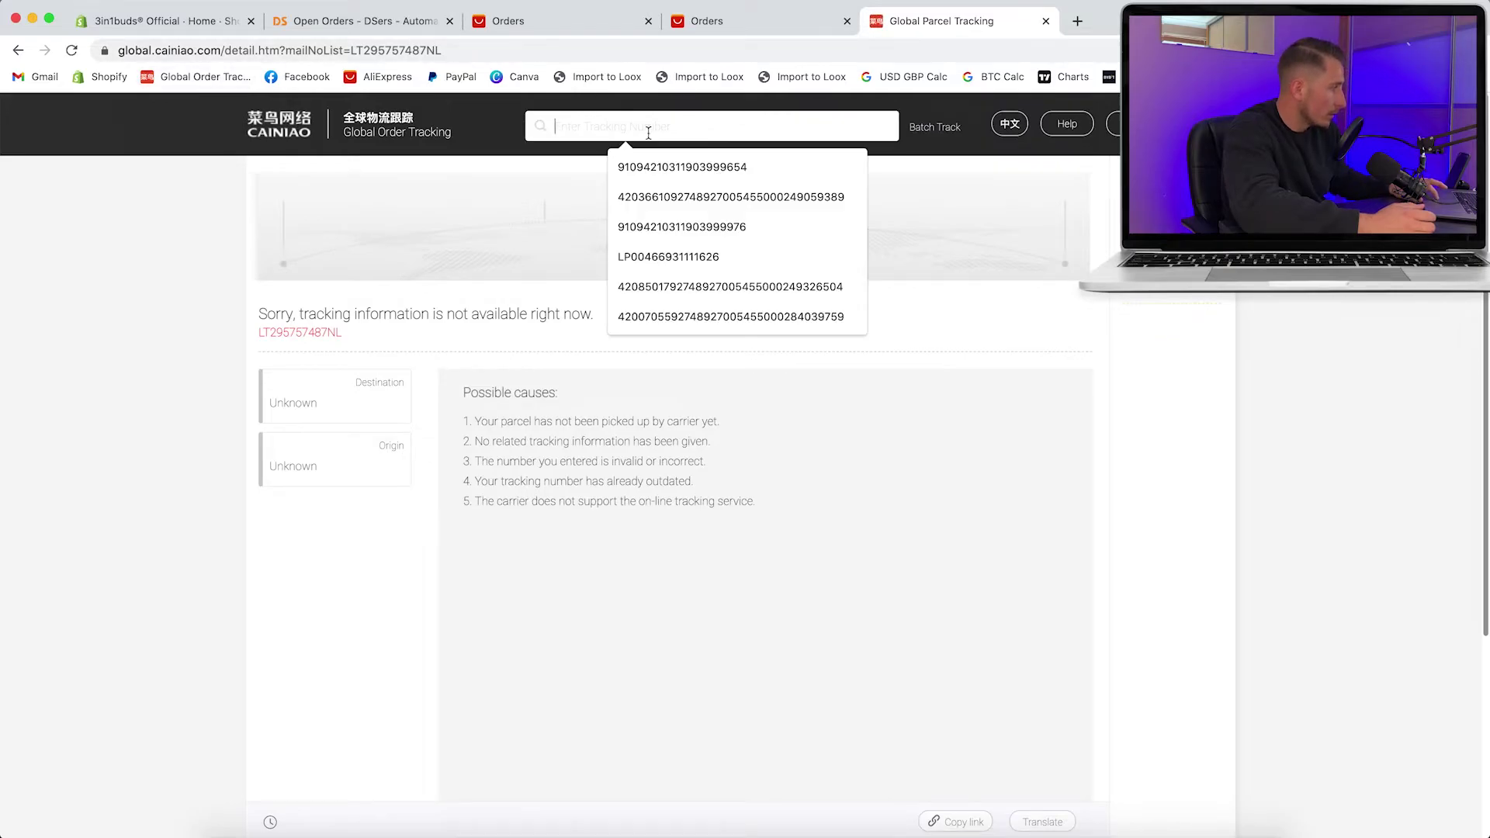
{"action": "key", "text": "super+v"}
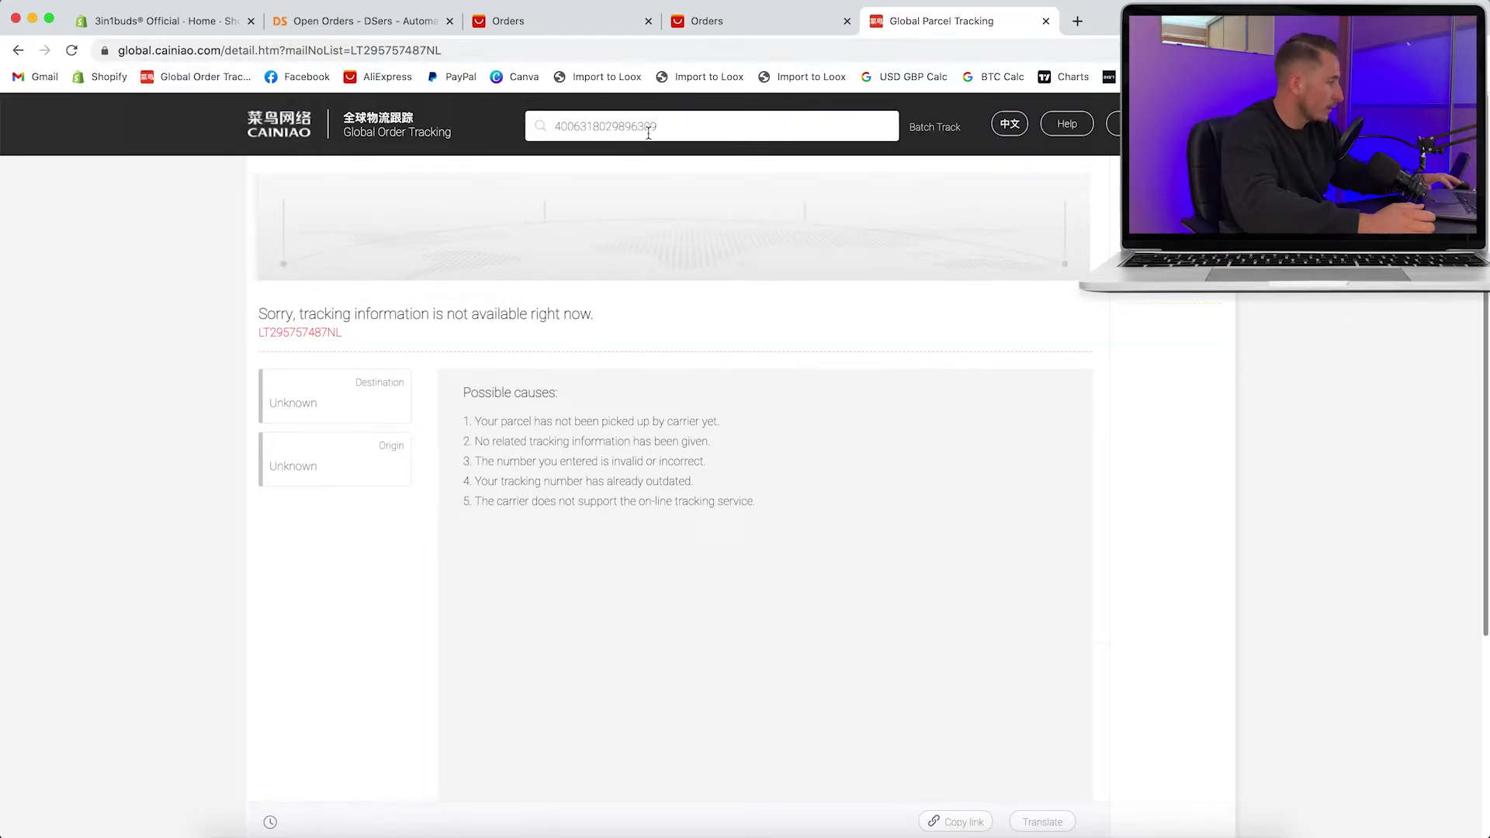
{"action": "key", "text": "Return"}
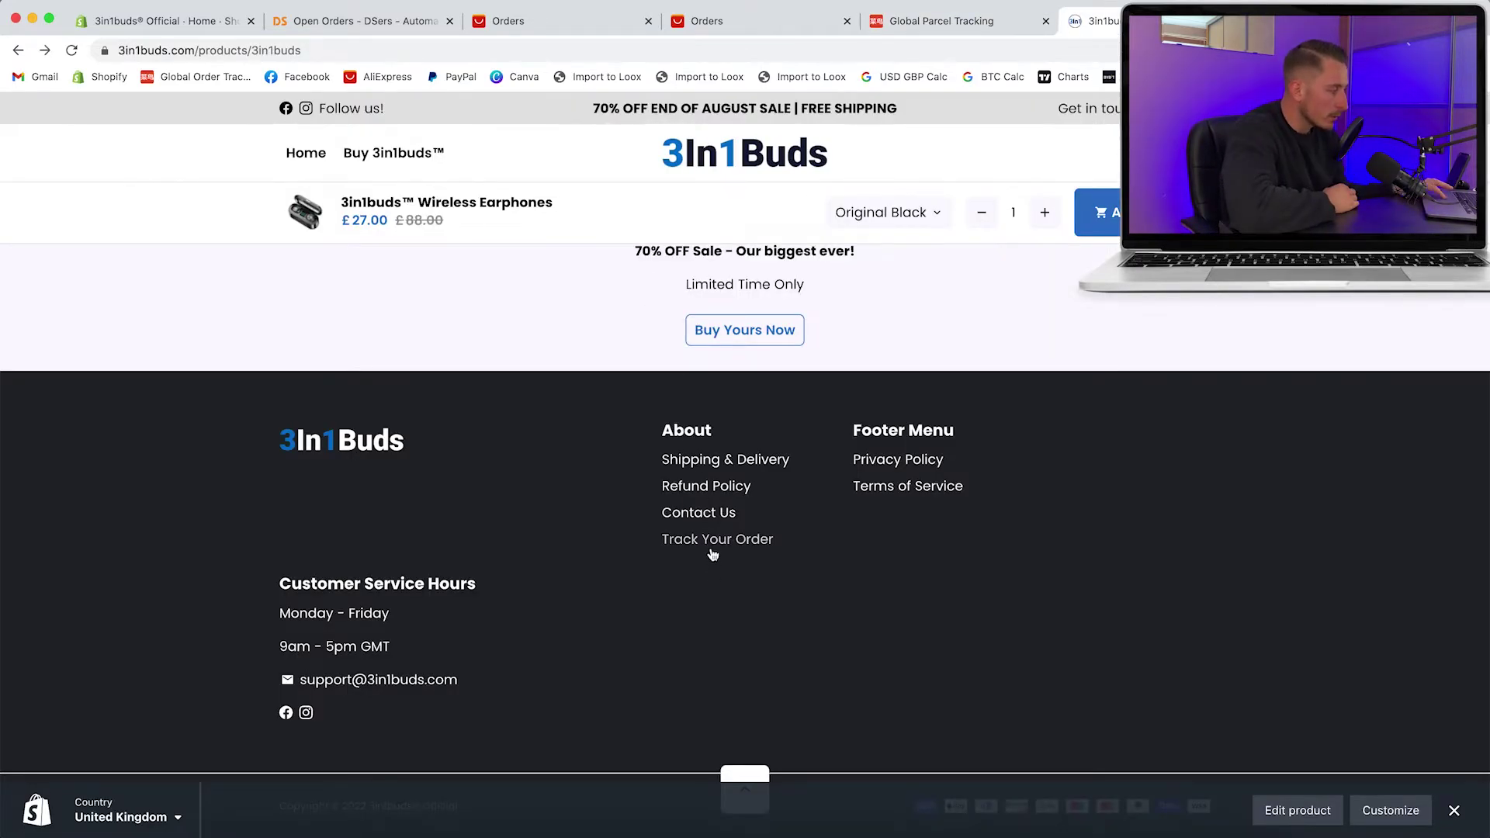
Step: Open the storefront's Track Your Order page from the footer
{"action": "left_click", "coordinate": [709, 546]}
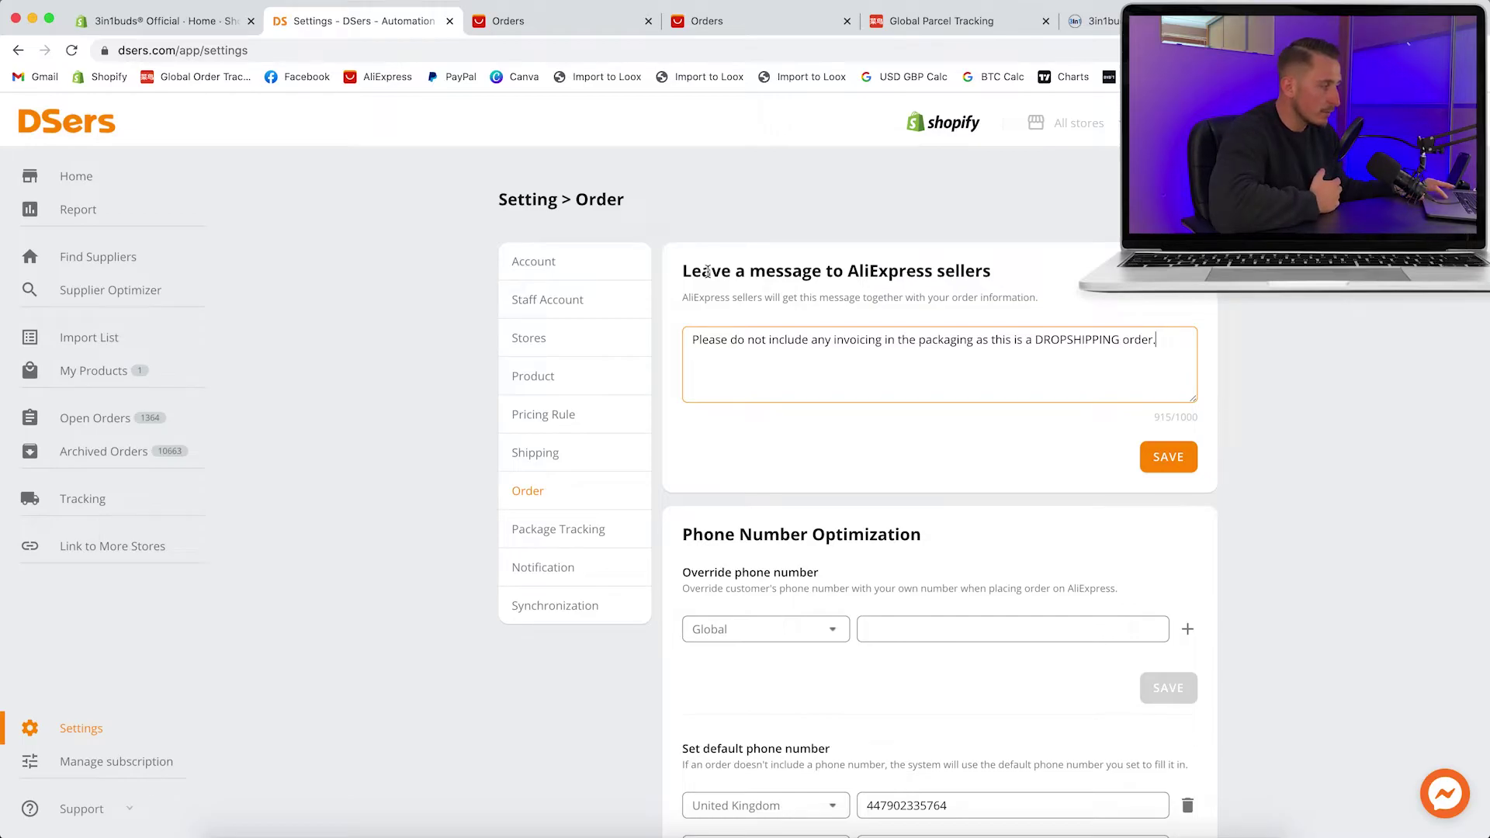
Step: Put the cursor at the start of the no-invoice message to AliExpress sellers
{"action": "double_click", "coordinate": [694, 343]}
{"action": "left_click", "coordinate": [694, 343]}
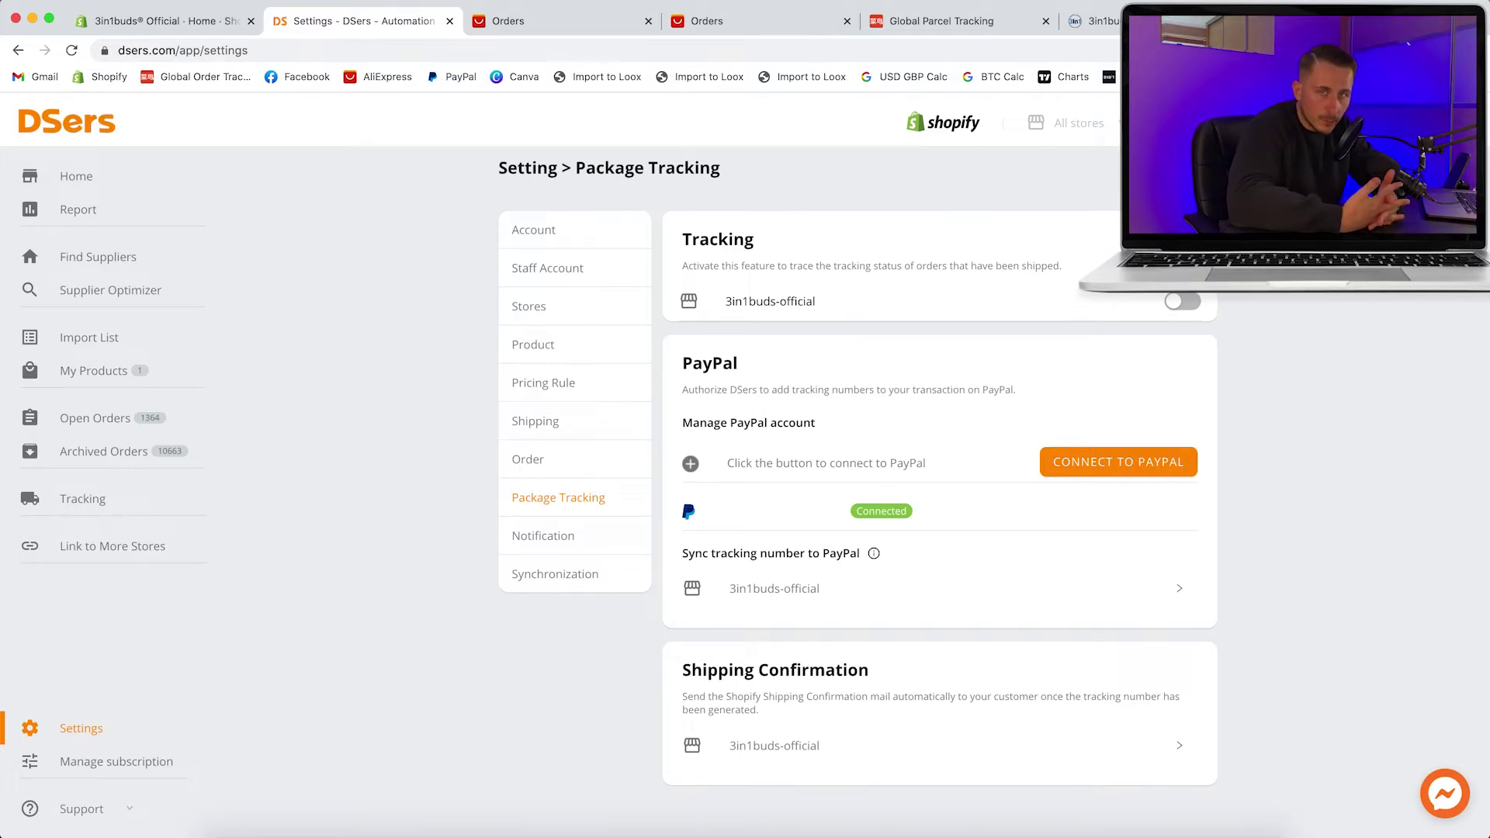
Step: Open DSers Notification settings to review alerts: price, cancelled order and SKU change on, inventory off
{"action": "left_click", "coordinate": [543, 535]}
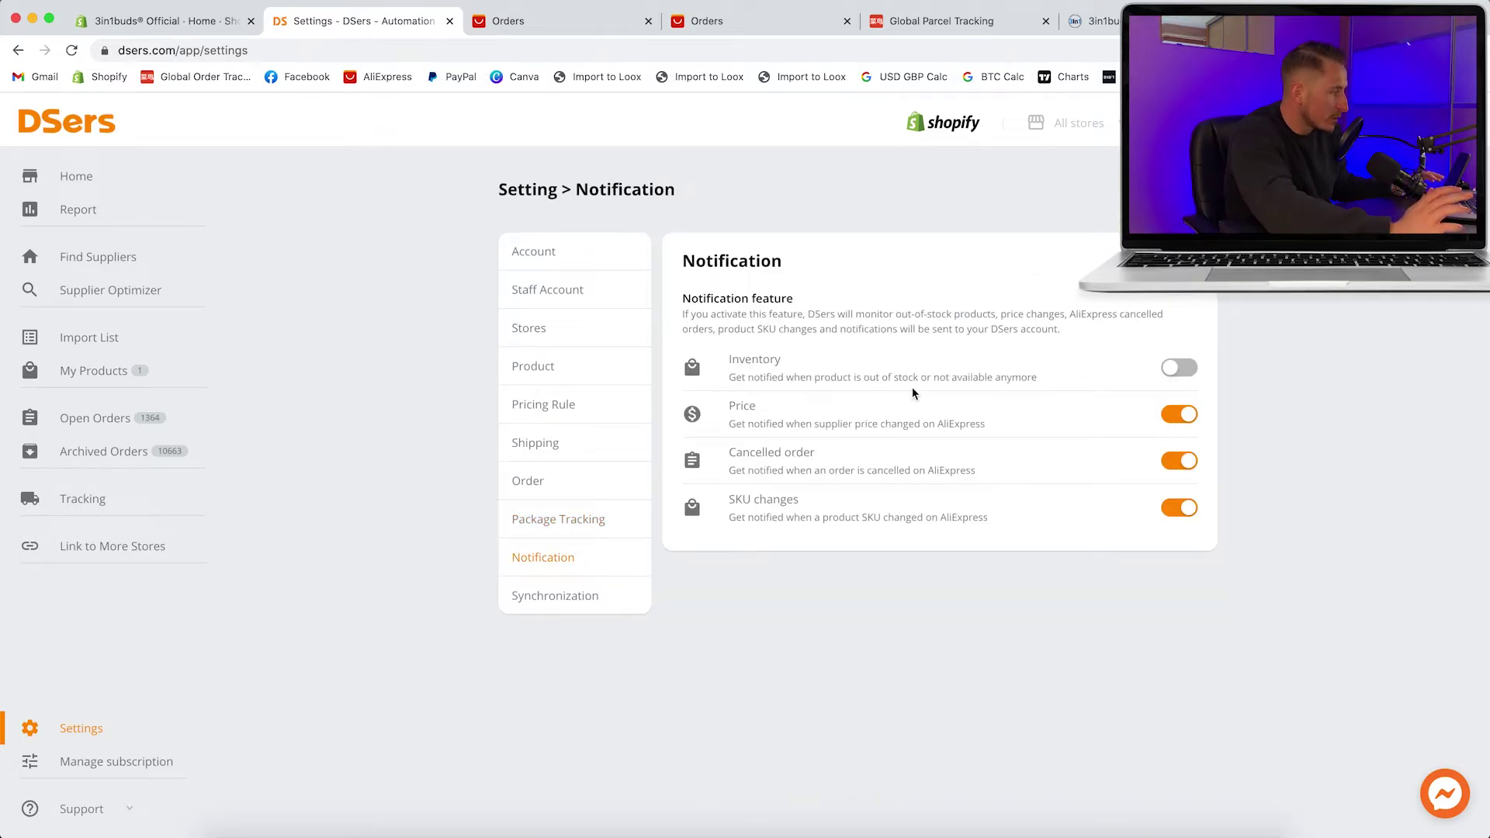